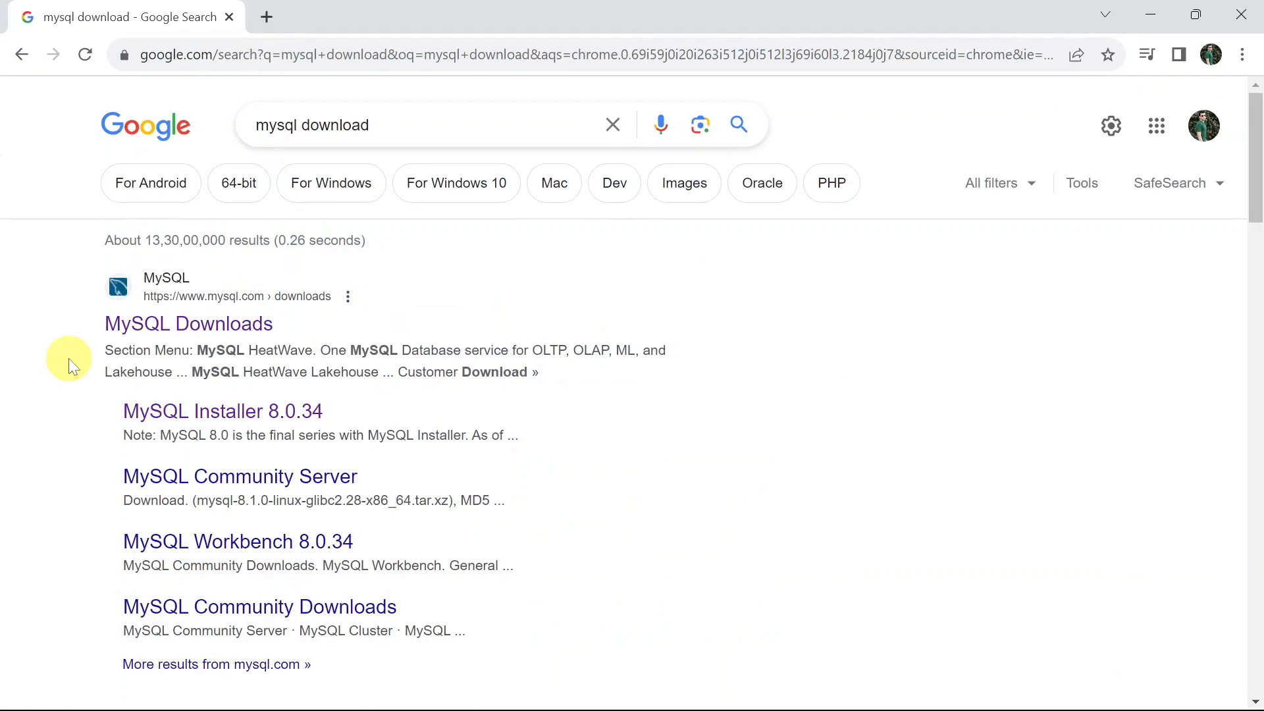
Open the MySQL Downloads site from the search results and go to the MySQL Community (GPL) Downloads page
left_click(198, 337)
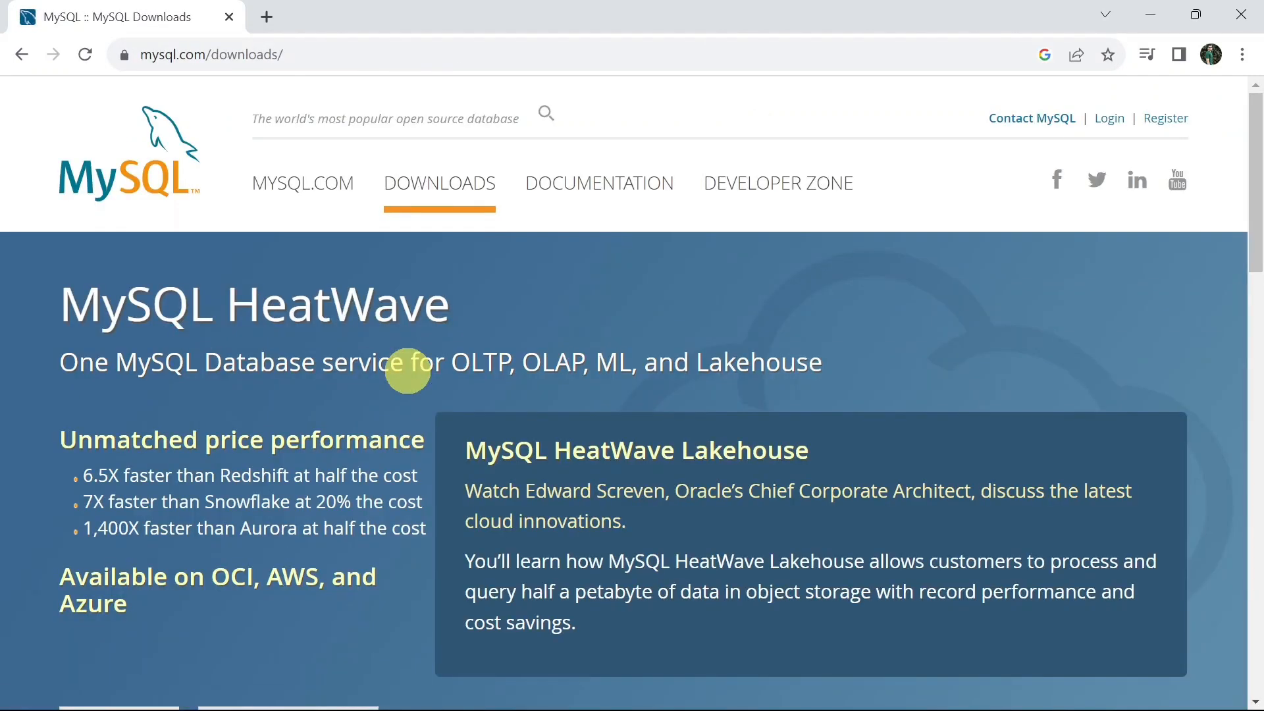
scroll(408, 371, "down", 1)
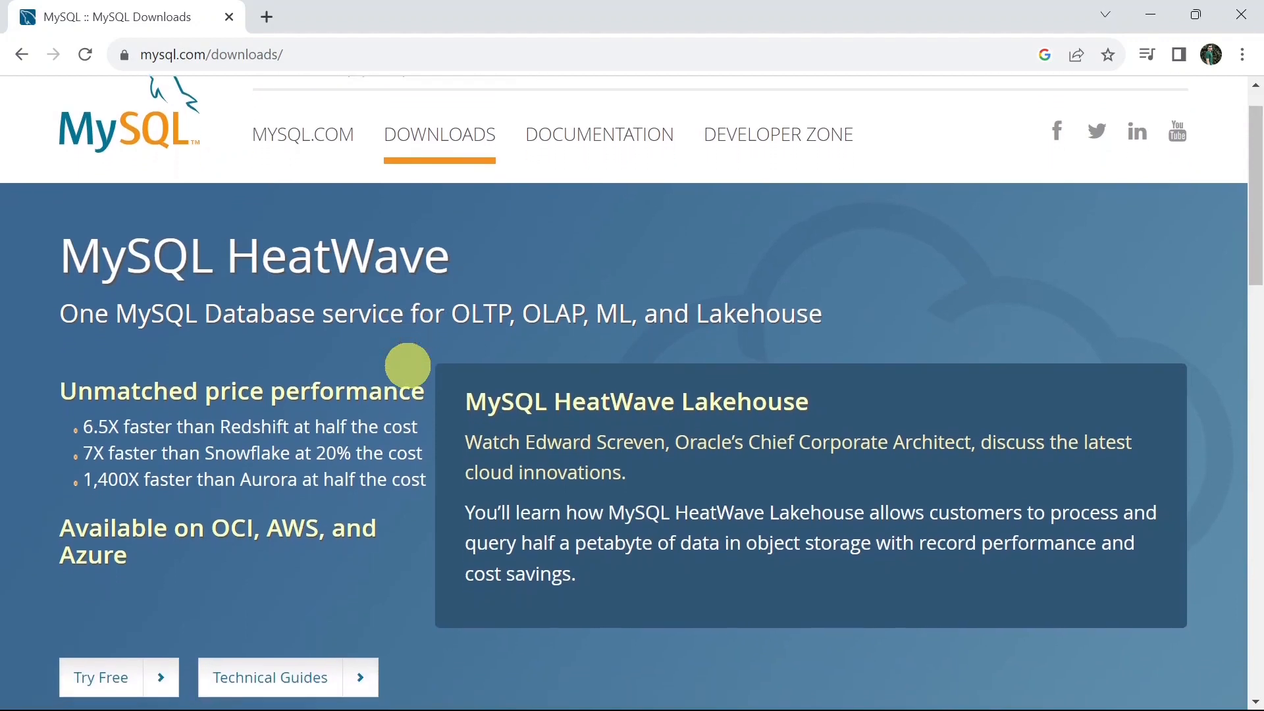
scroll(408, 365, "down", 4)
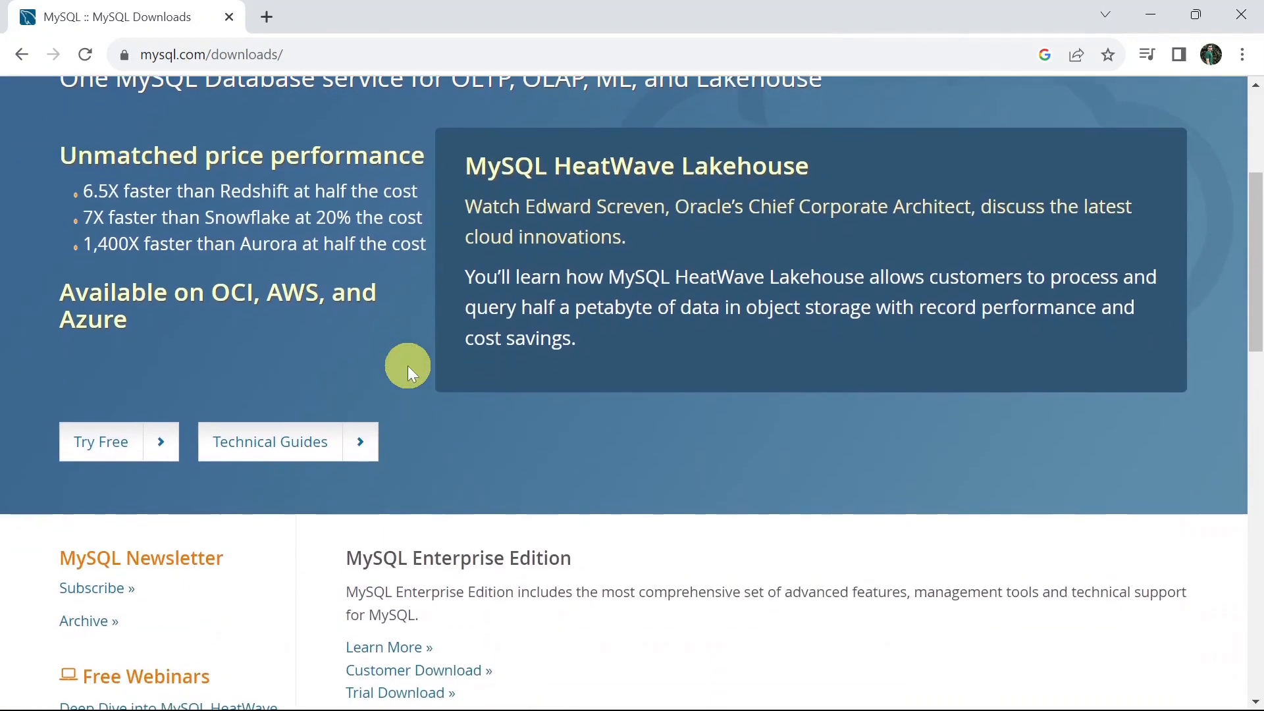
scroll(408, 366, "down", 7)
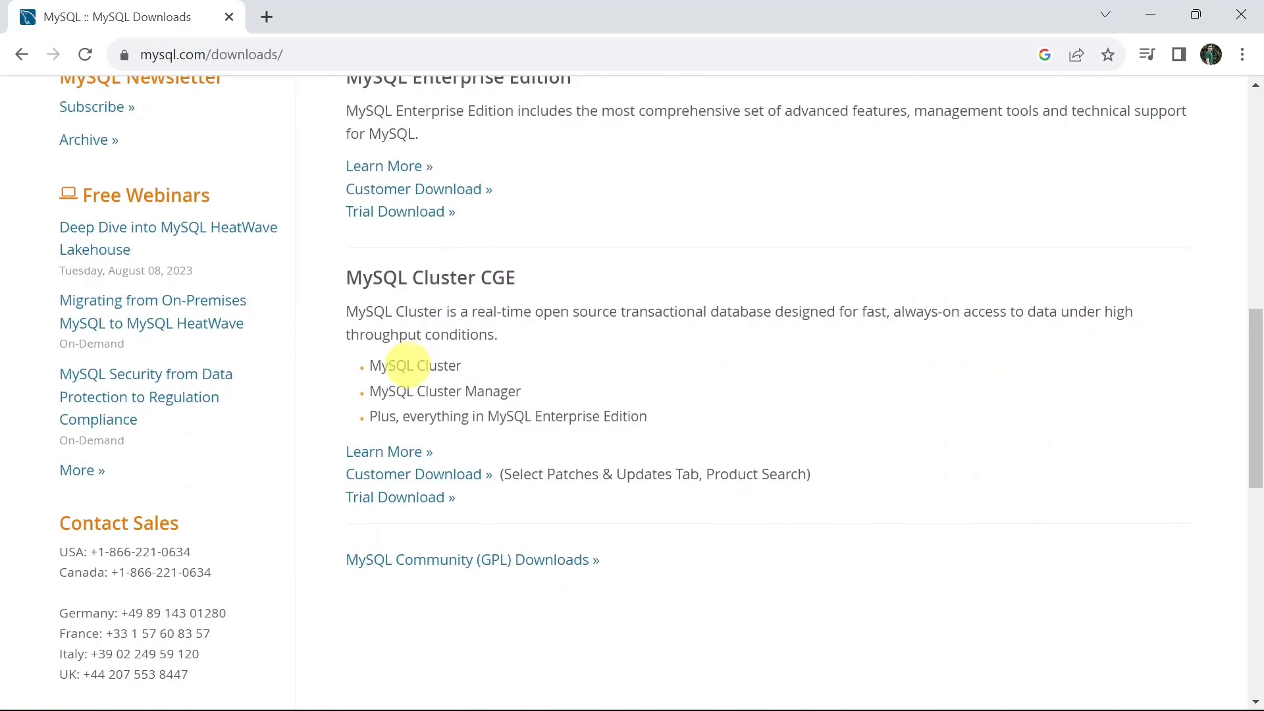
scroll(409, 365, "down", 1)
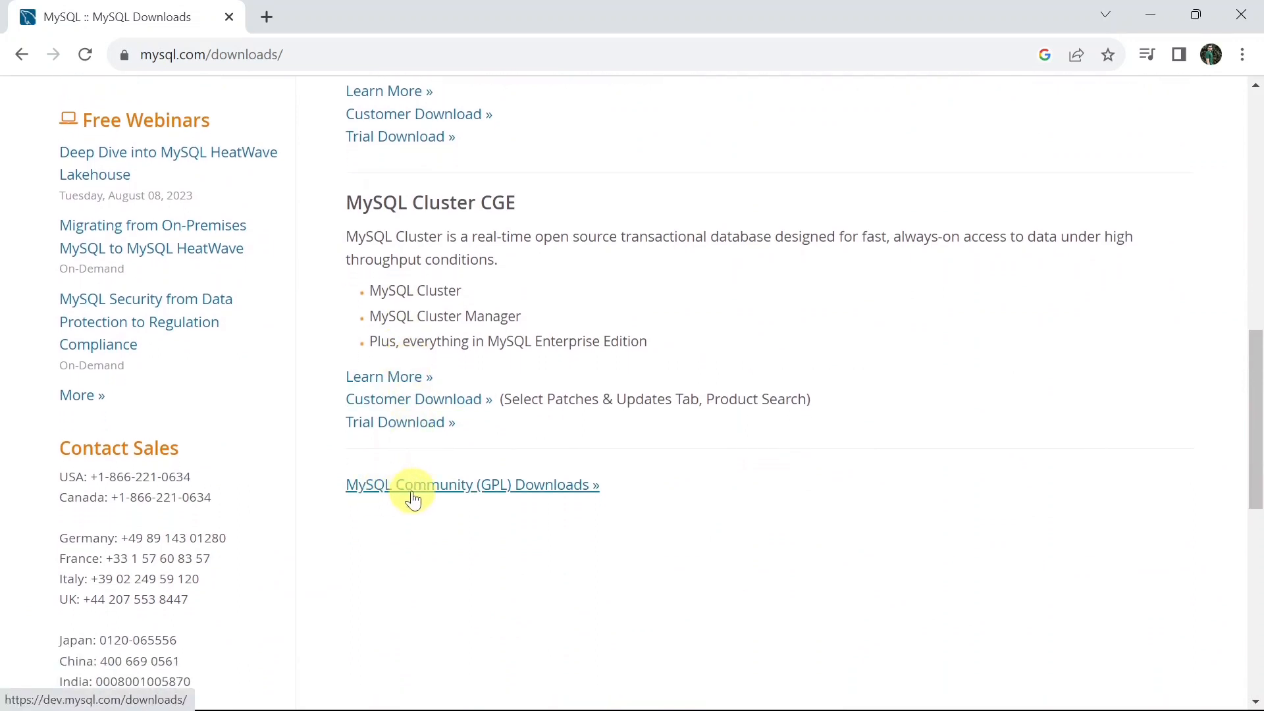
left_click(430, 495)
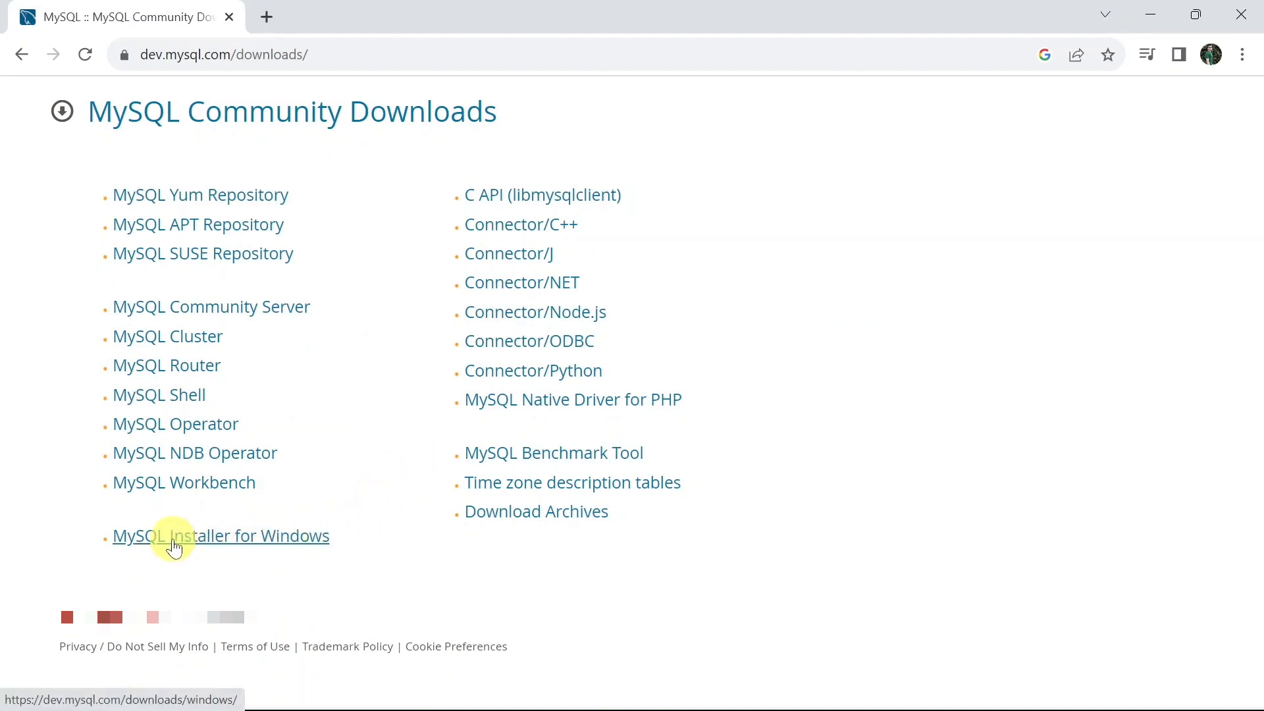
Download the 331.3M MySQL Installer for Windows, mysql-installer-community-8.0.34.0.msi, without logging in or signing up
left_click(174, 548)
scroll(175, 547, "down", 1)
scroll(175, 548, "down", 2)
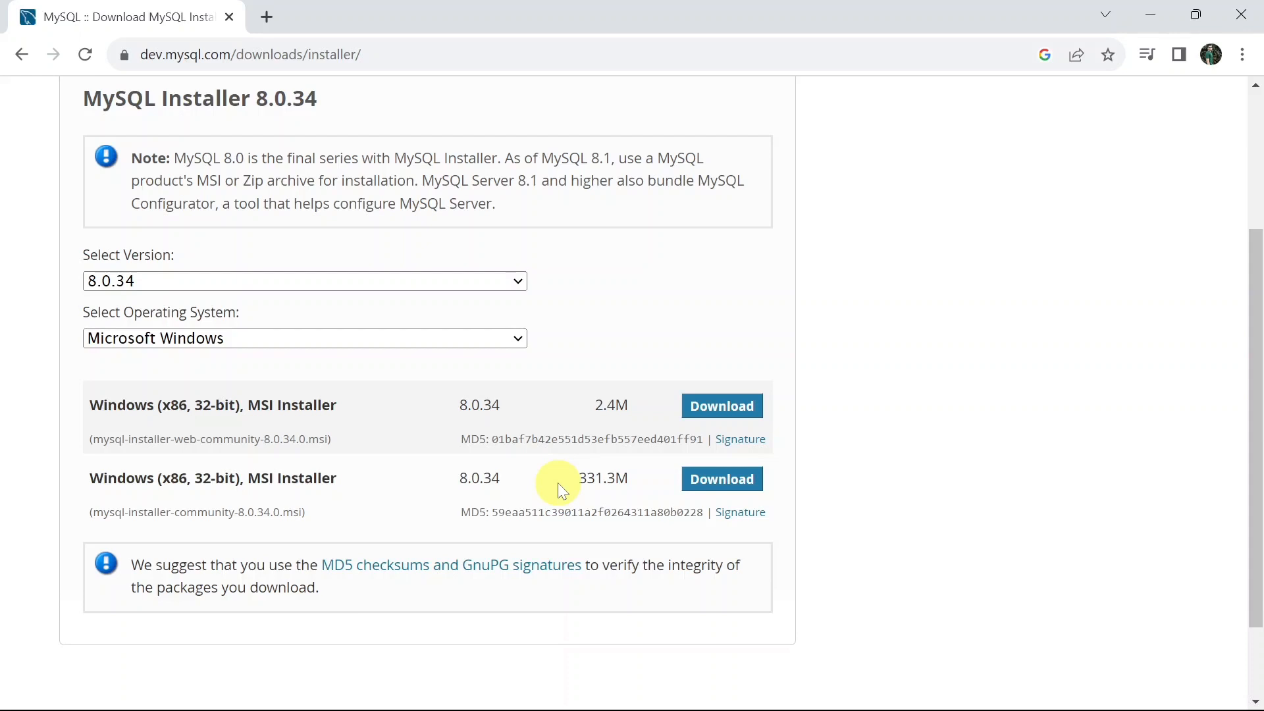
left_click(706, 491)
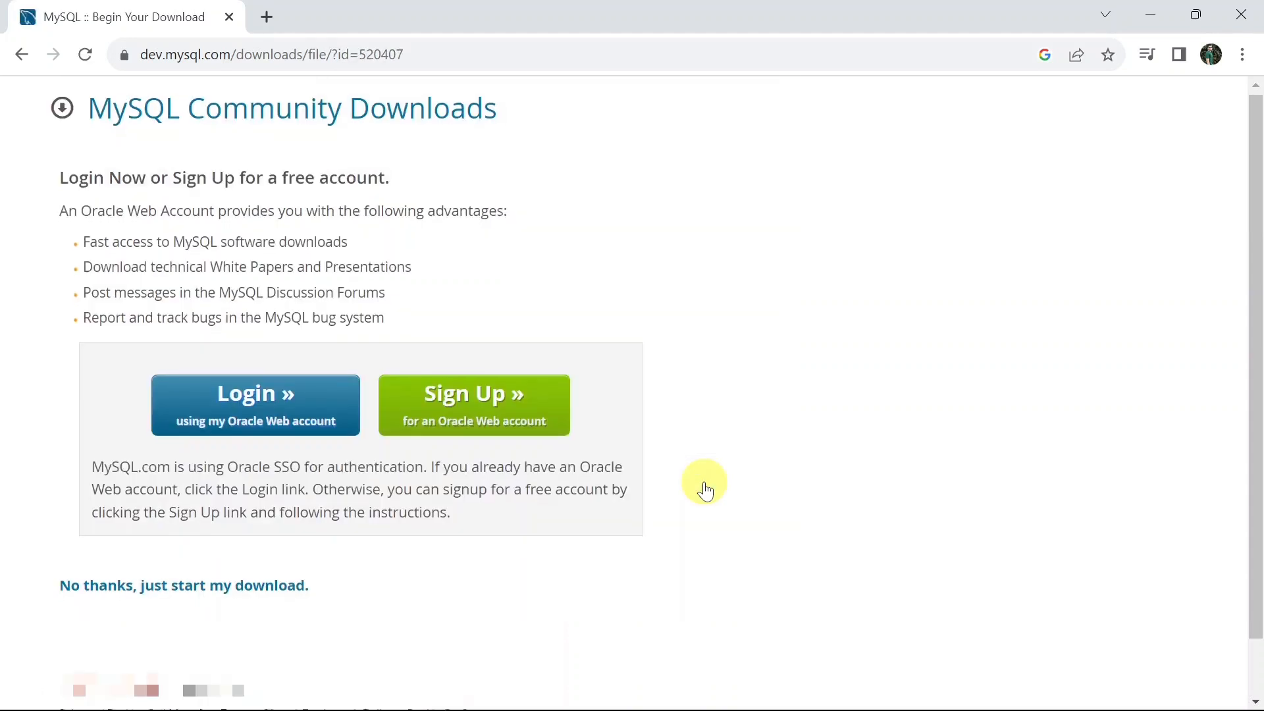
scroll(706, 490, "down", 1)
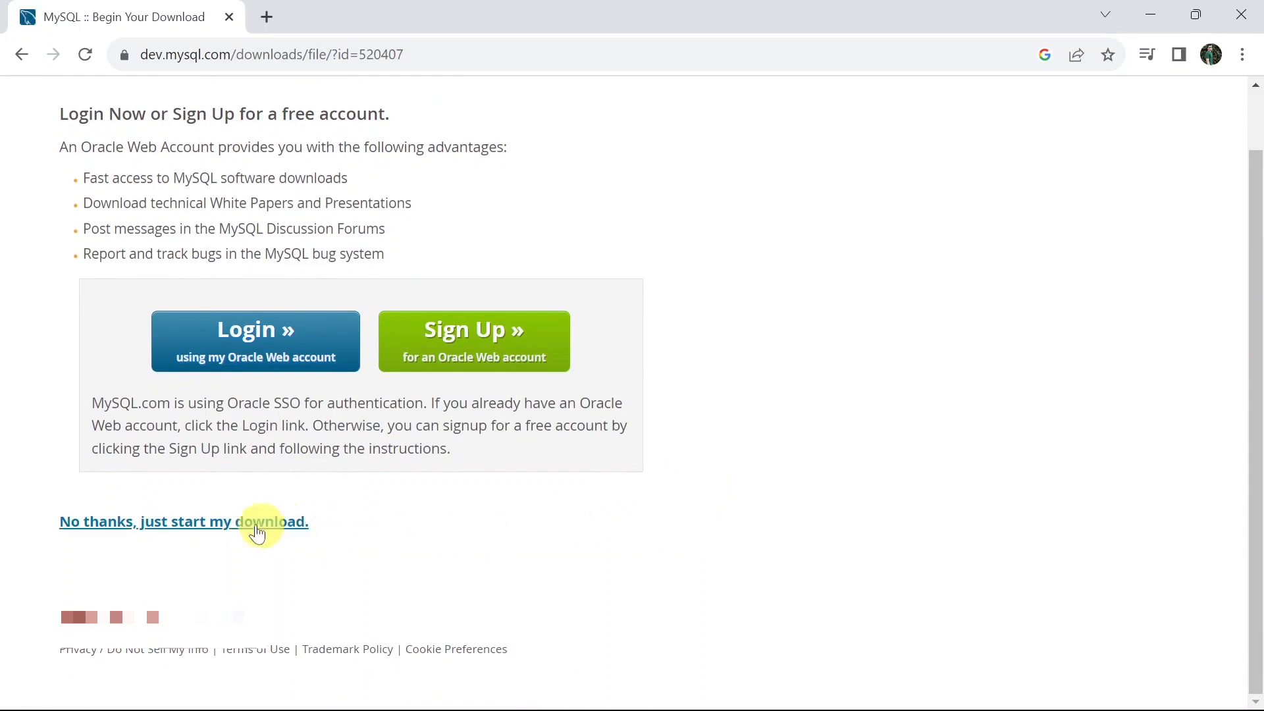
left_click(166, 531)
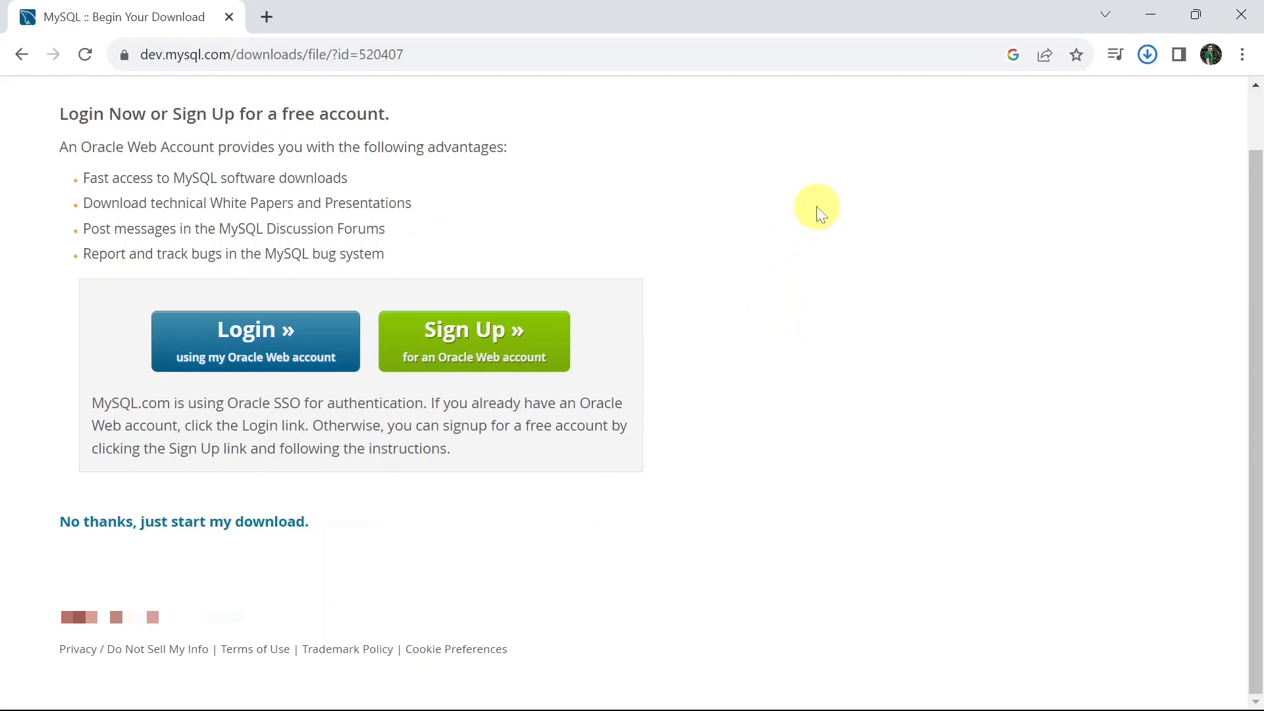
Launch the newly downloaded MySQL installer and proceed with the Custom setup type
left_click(1146, 59)
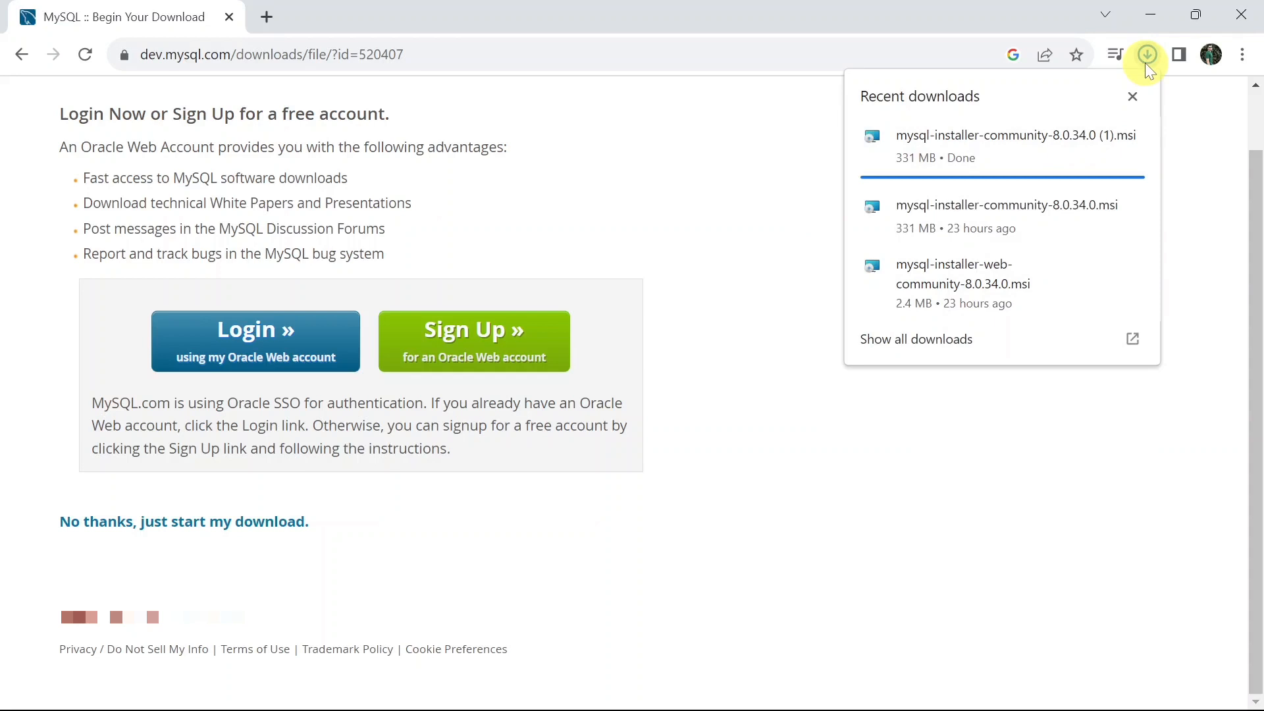
left_click(1025, 143)
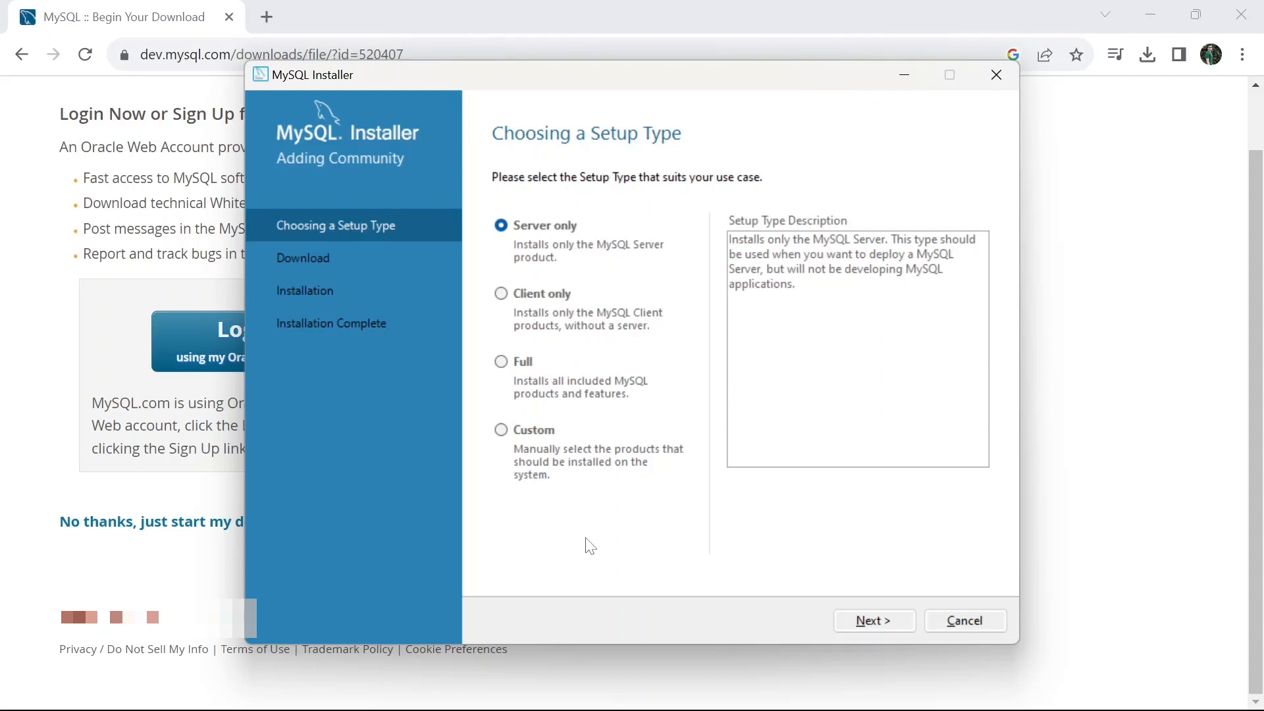
left_click(506, 437)
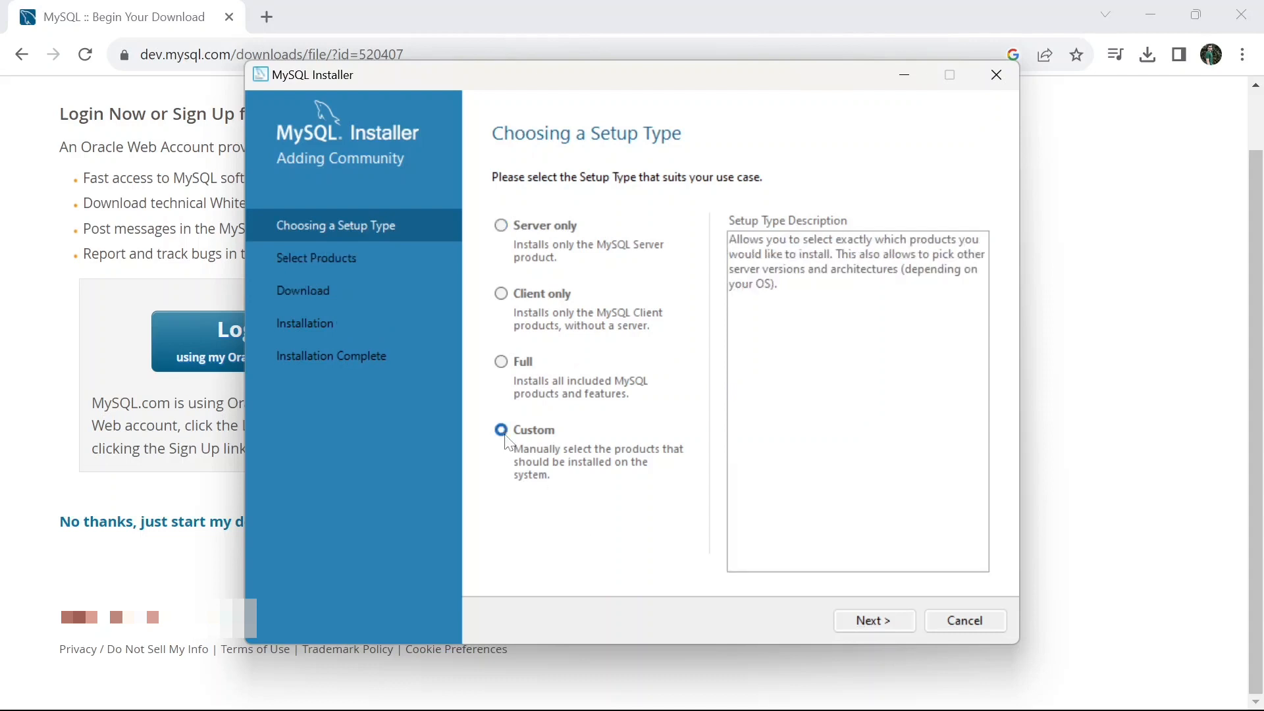
left_click(861, 621)
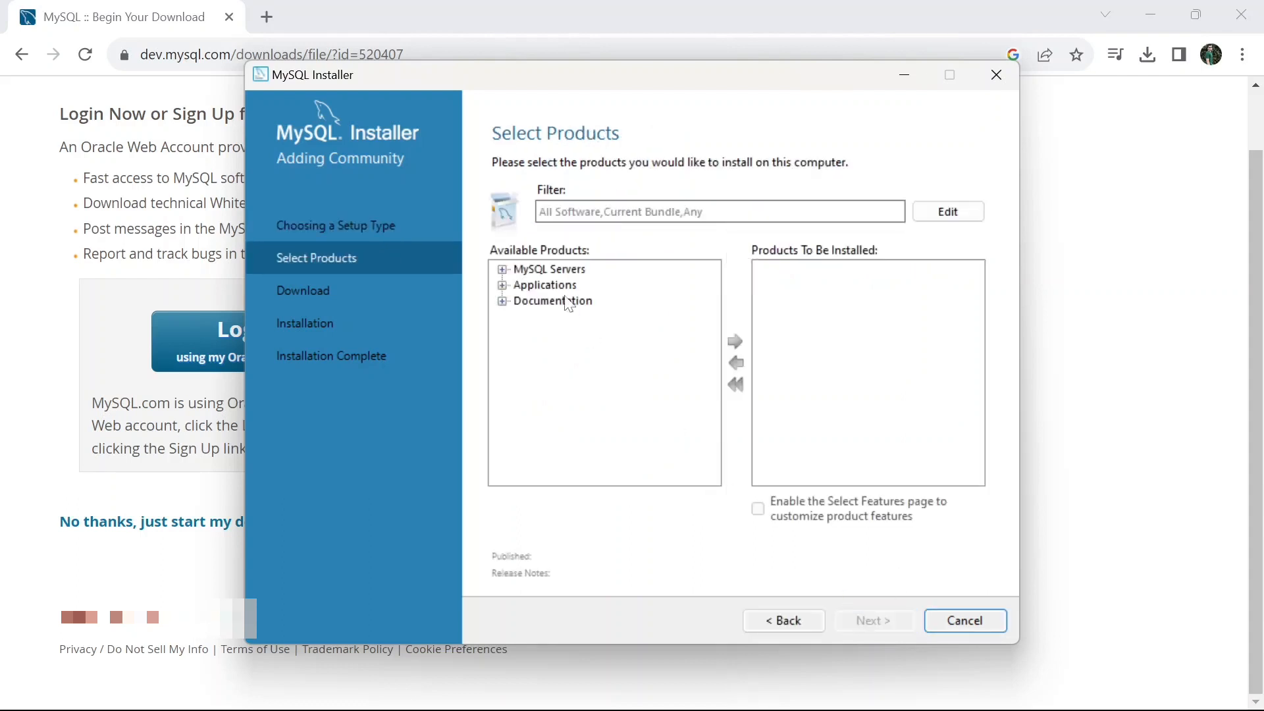
Add MySQL Server 8.0.34 - X64 to the products to be installed
left_click(503, 269)
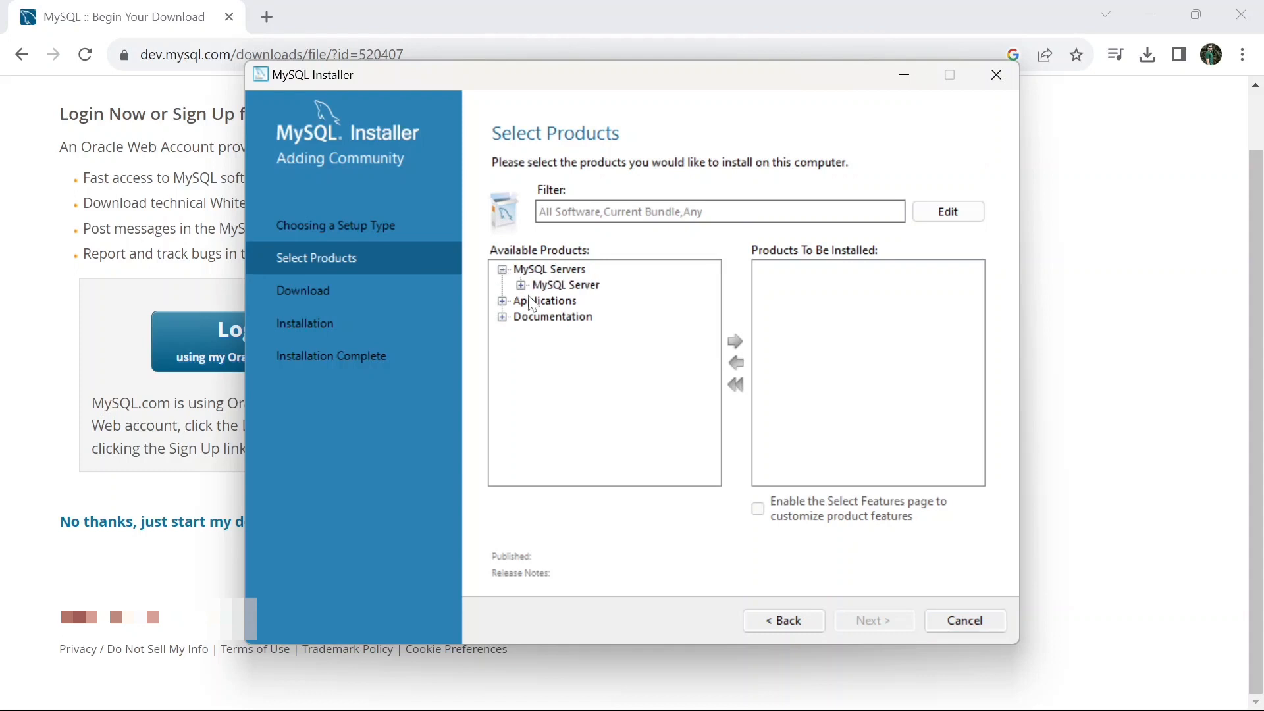
left_click(521, 286)
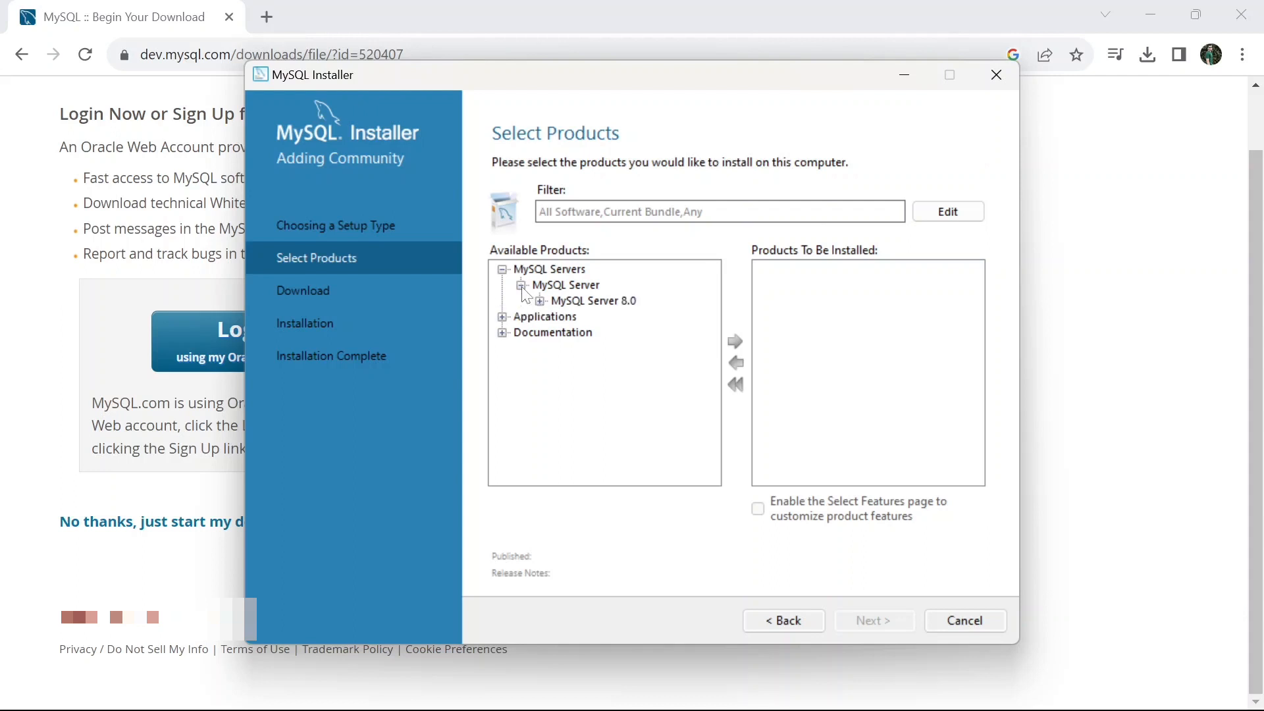
left_click(540, 301)
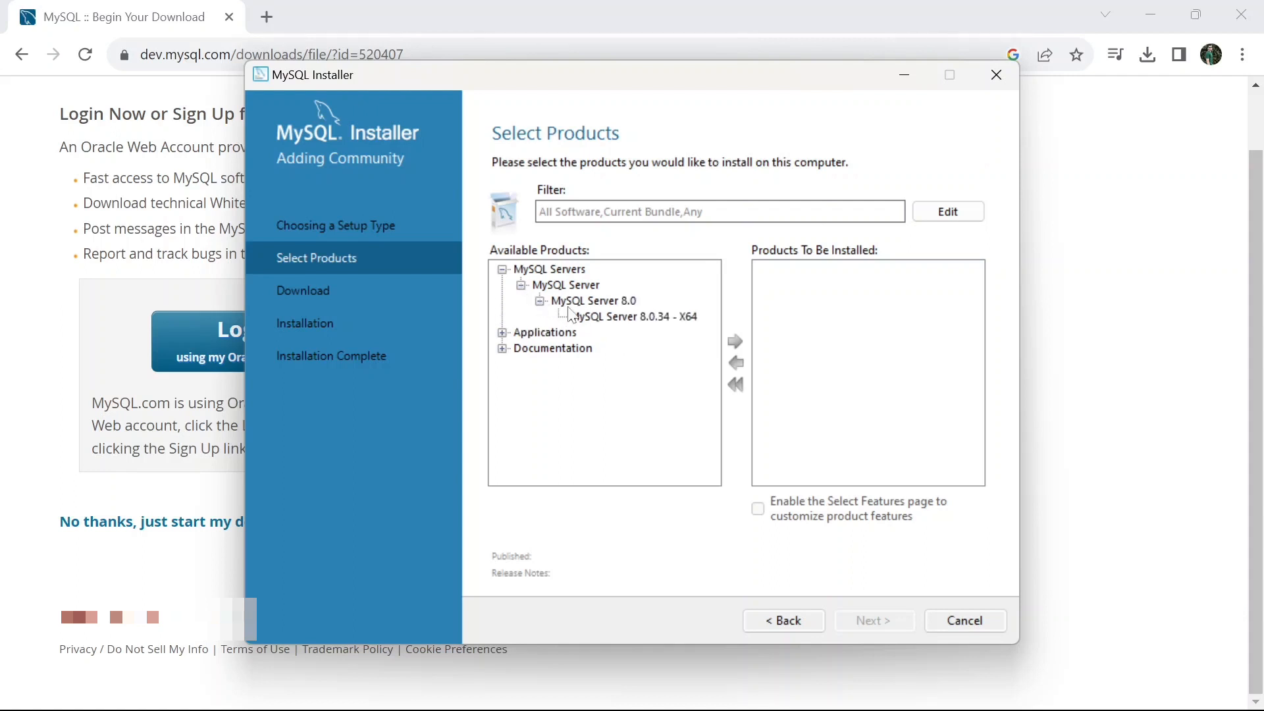
left_click(599, 320)
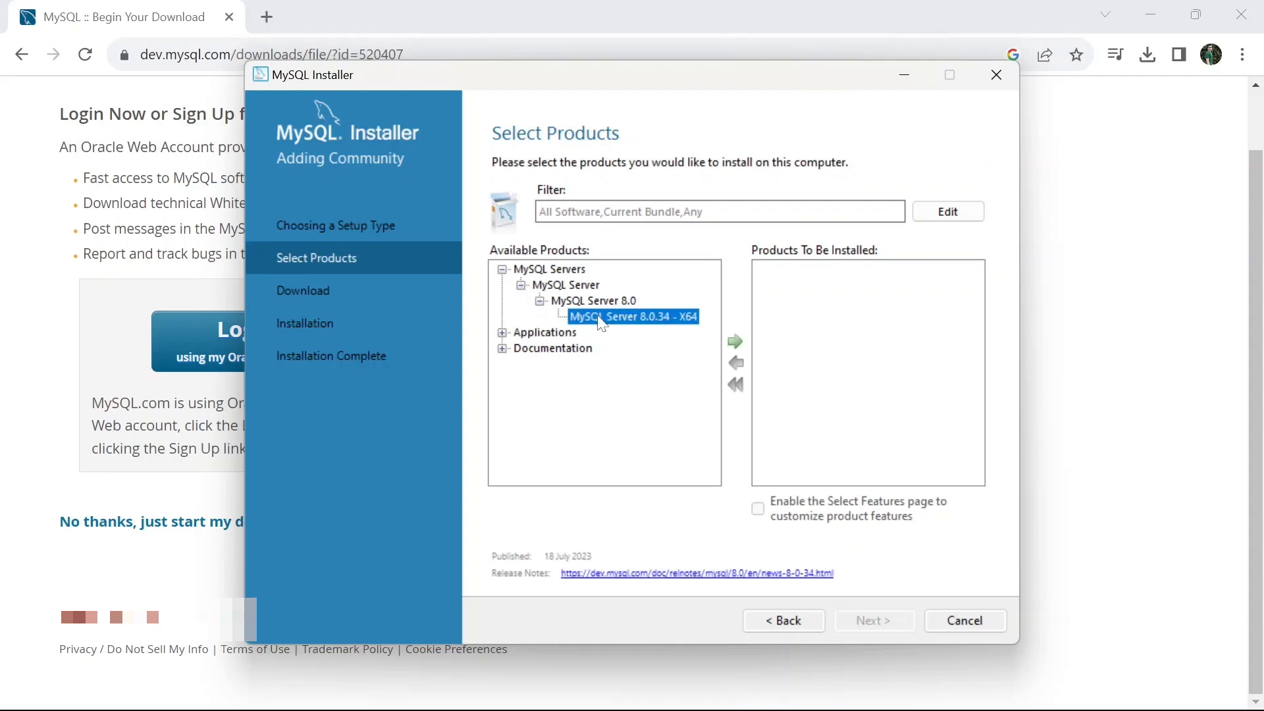
left_click(736, 341)
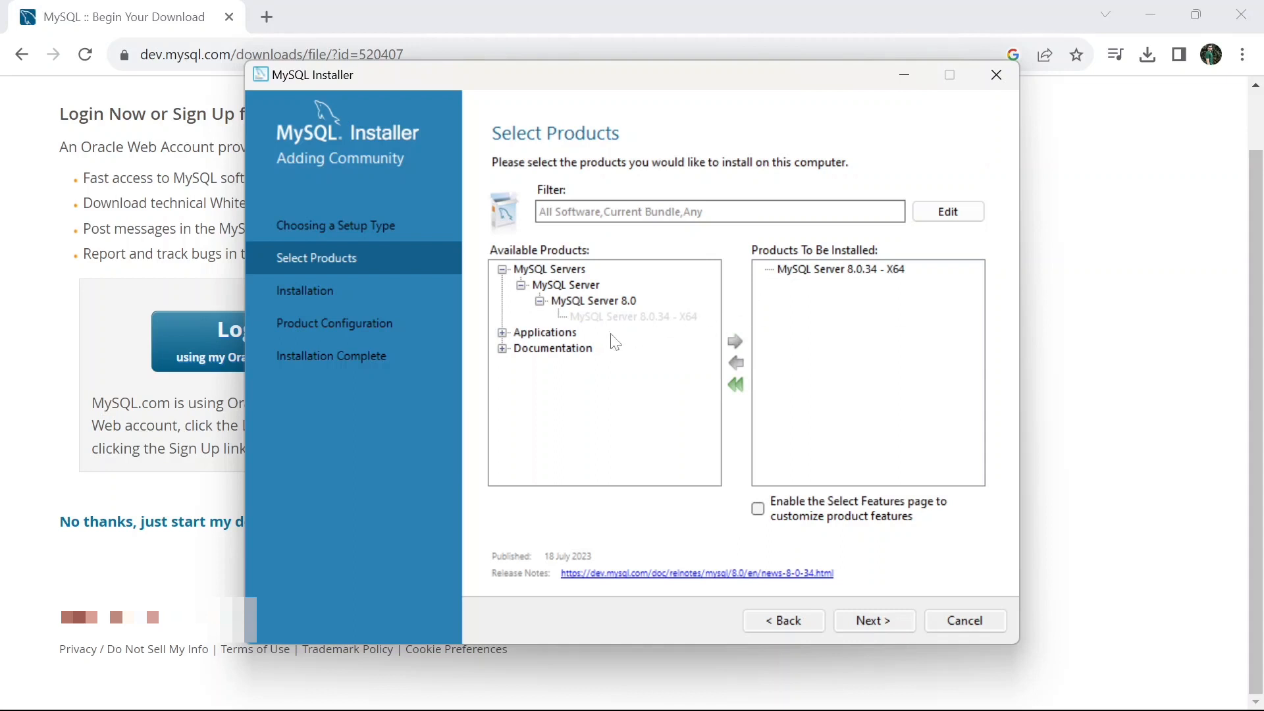
Add MySQL Workbench 8.0.34 - X64 from Applications to the products to be installed
left_click(502, 333)
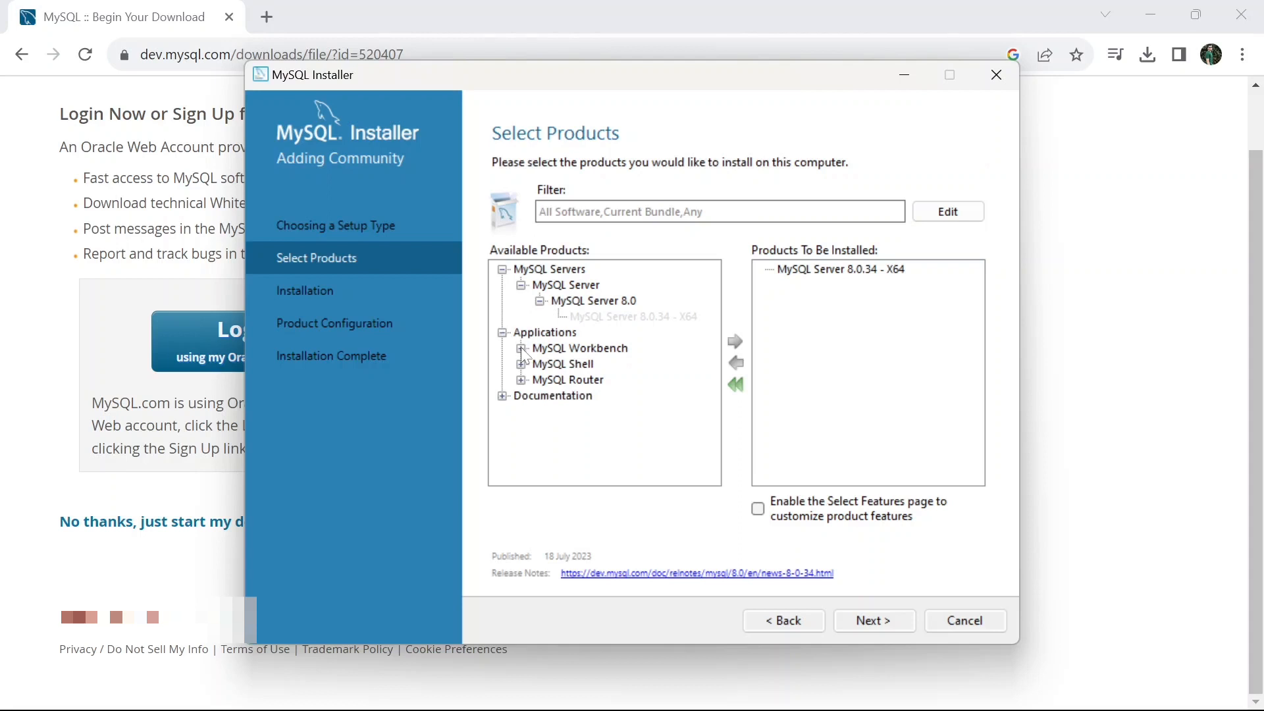
left_click(521, 349)
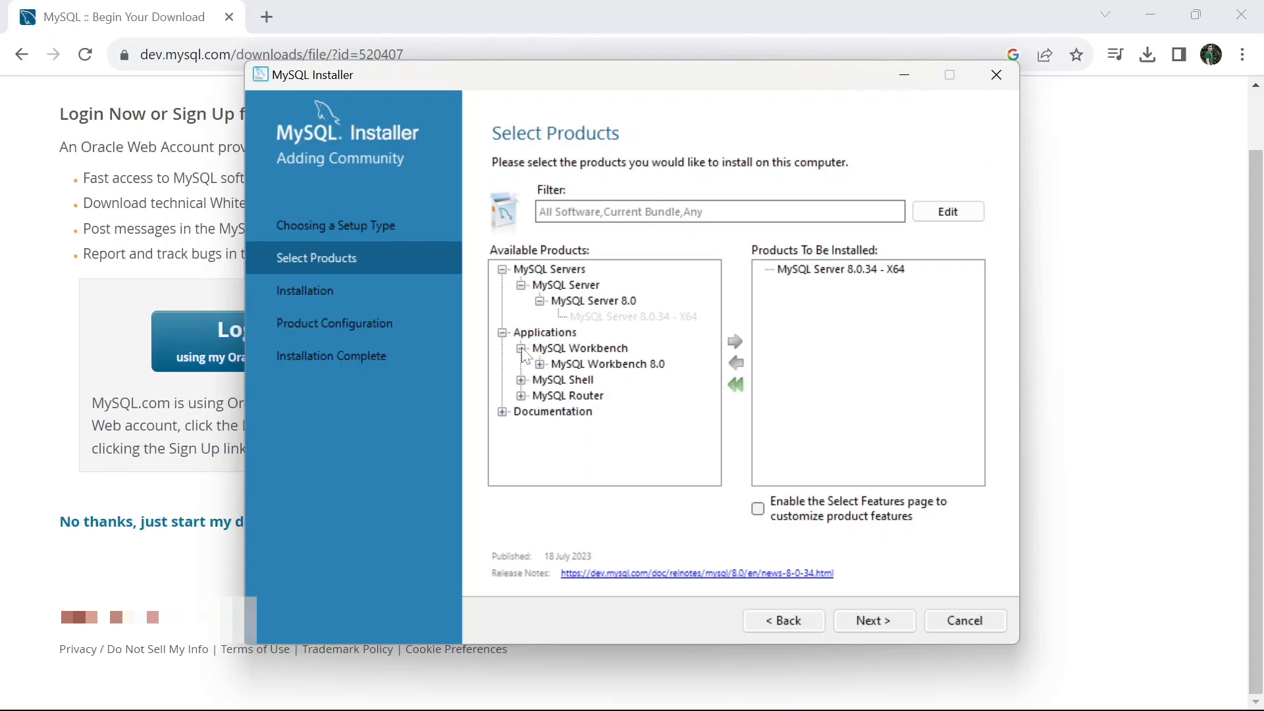
left_click(540, 364)
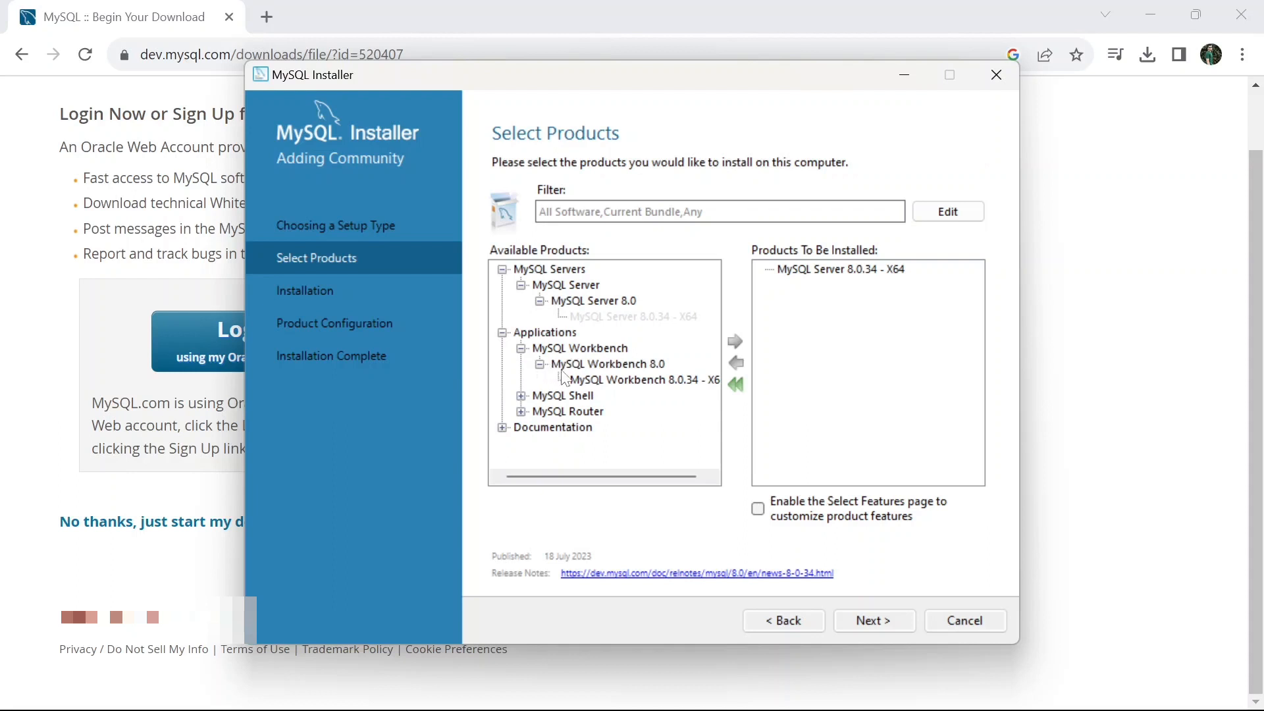
left_click(612, 380)
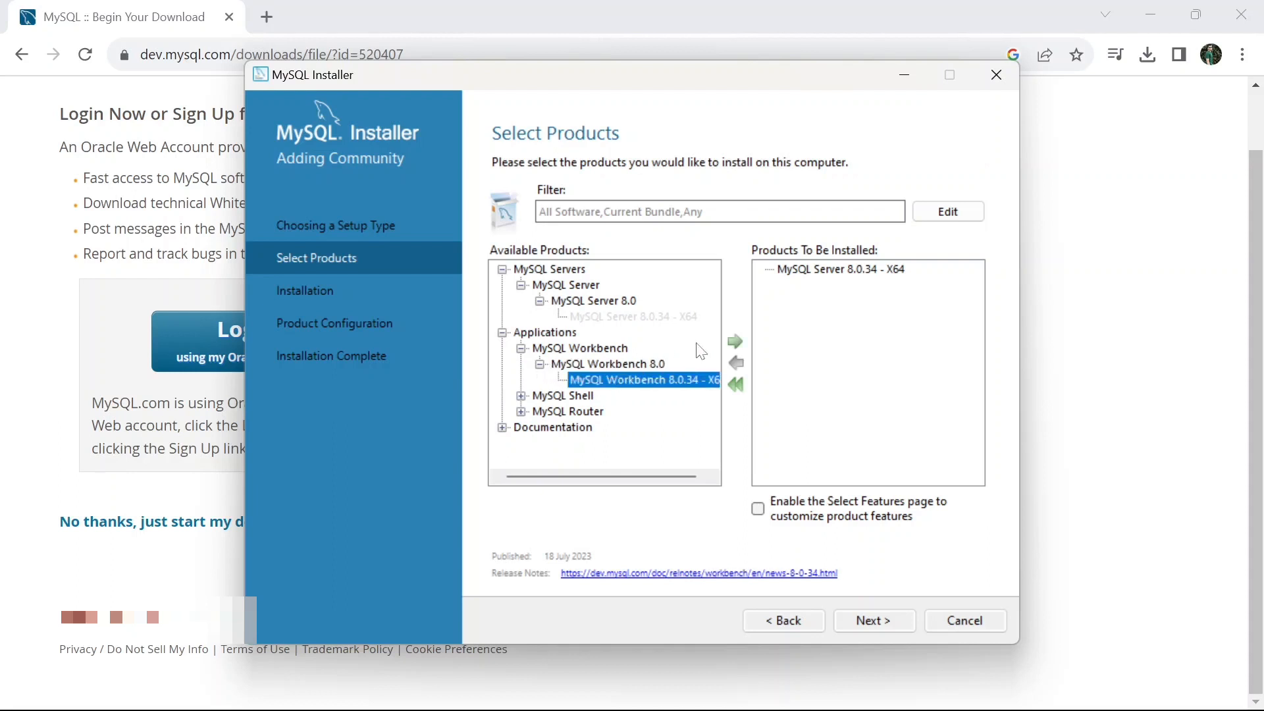
left_click(736, 341)
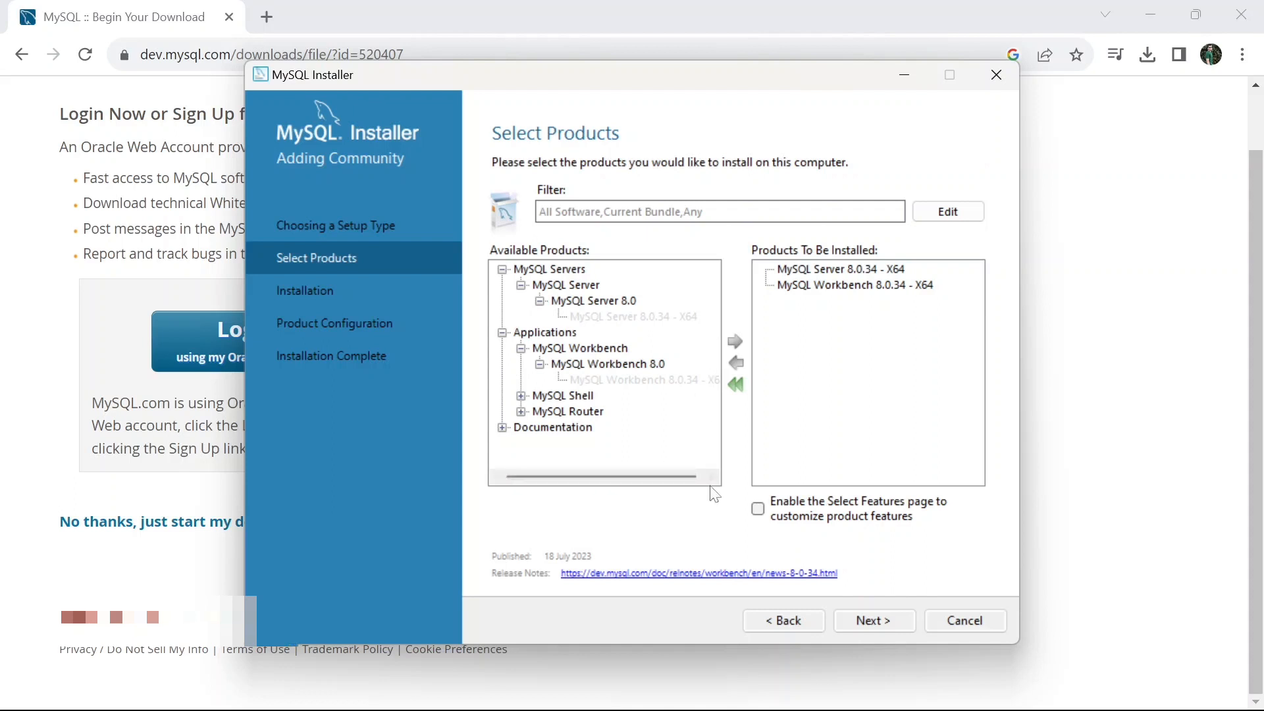
Install the selected MySQL Server and Workbench products and proceed to product configuration
left_click(853, 619)
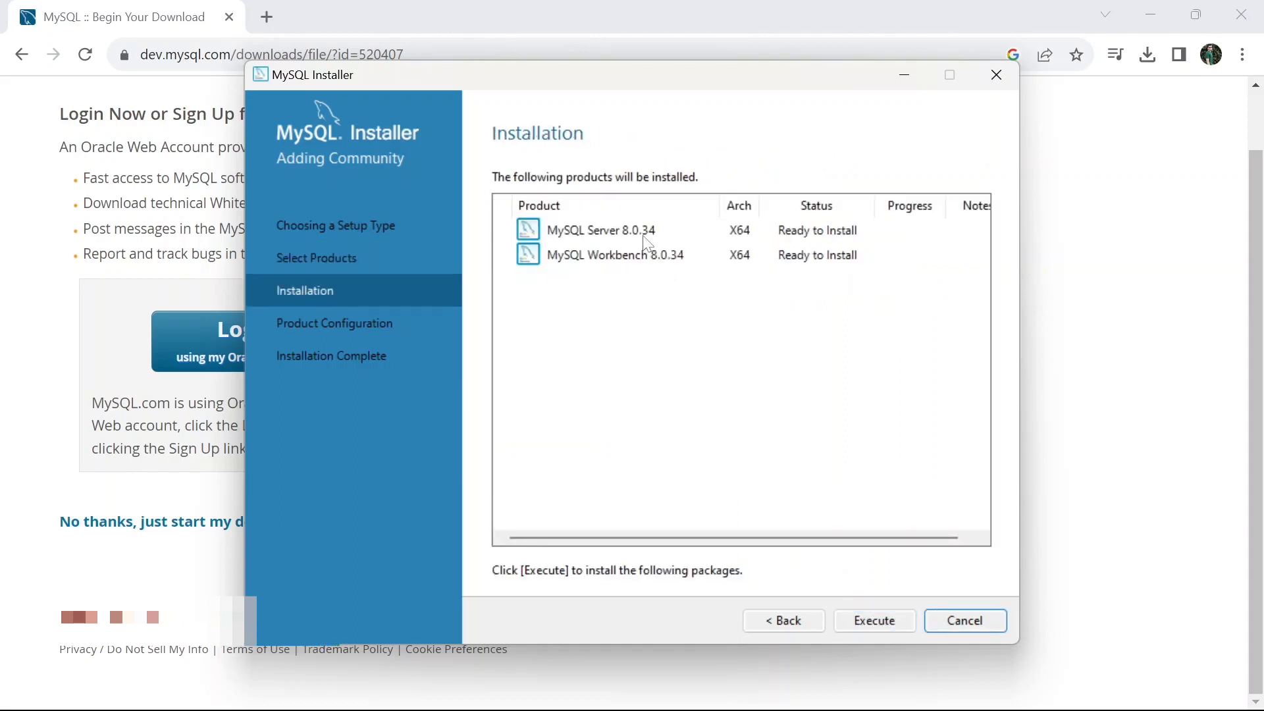
left_click(856, 624)
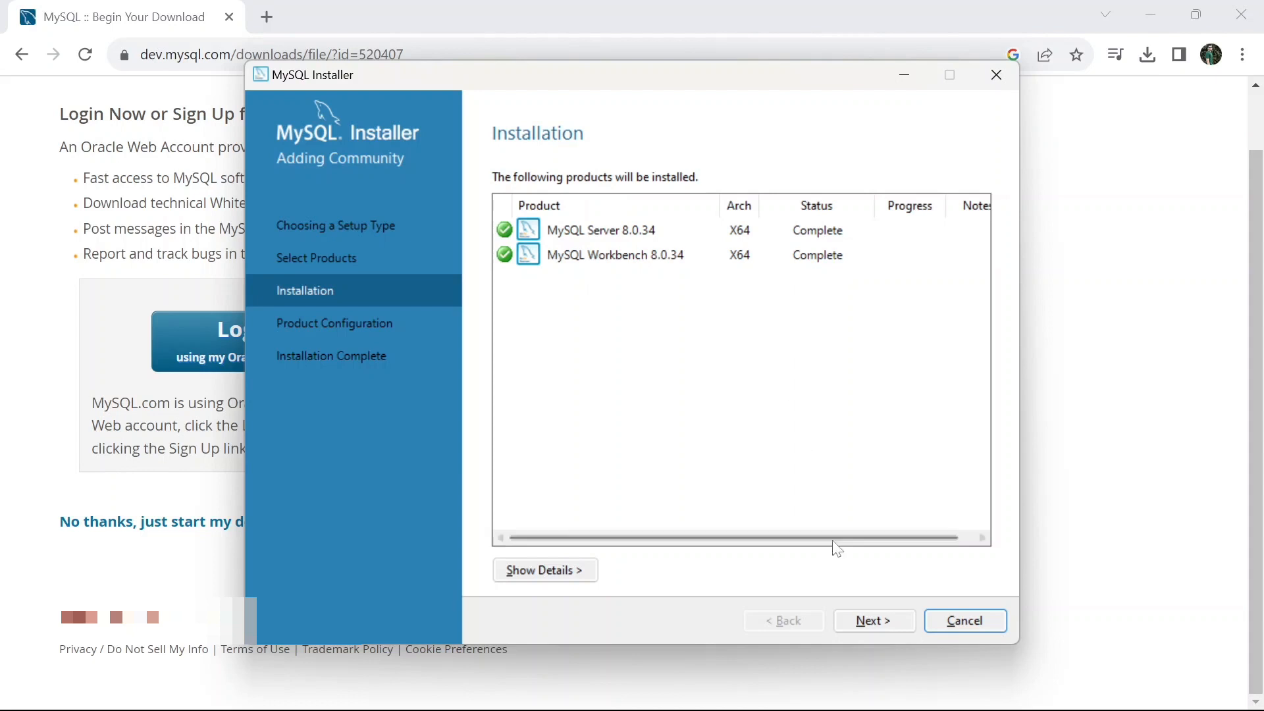
left_click(862, 620)
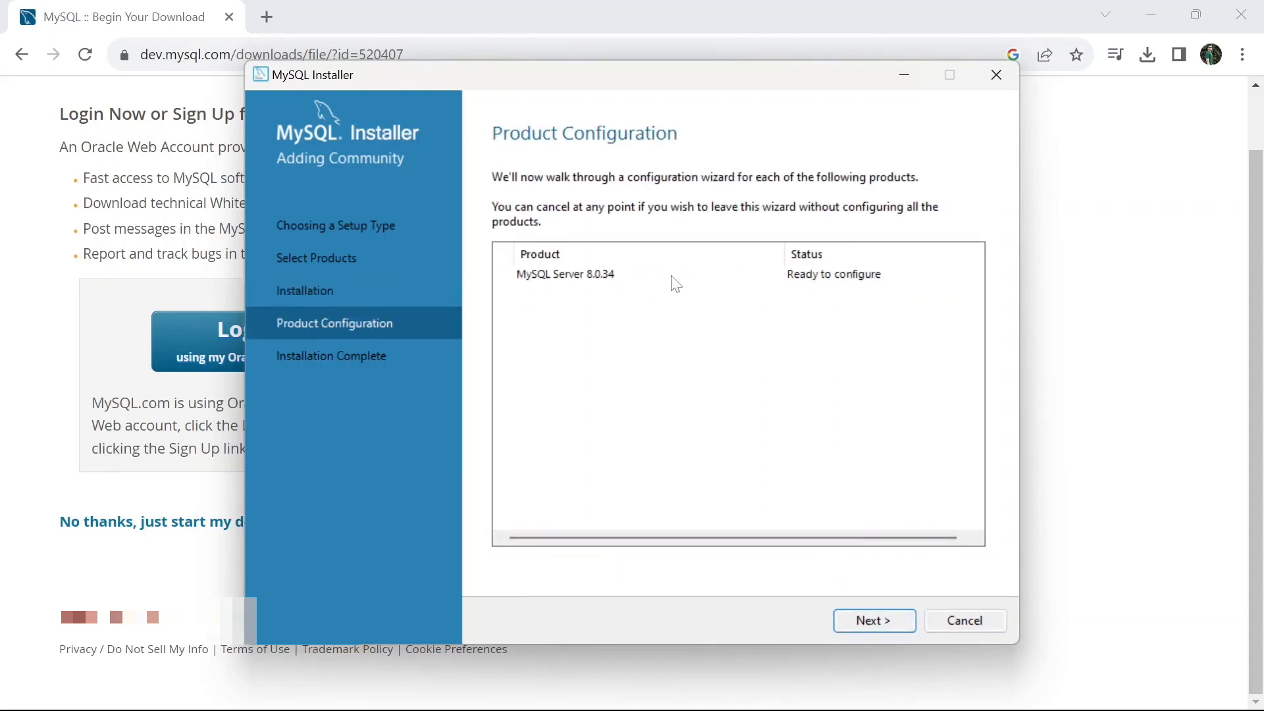
Configure the server with the default Development Computer type, TCP/IP port 3306 and strong password encryption for authentication
left_click(843, 618)
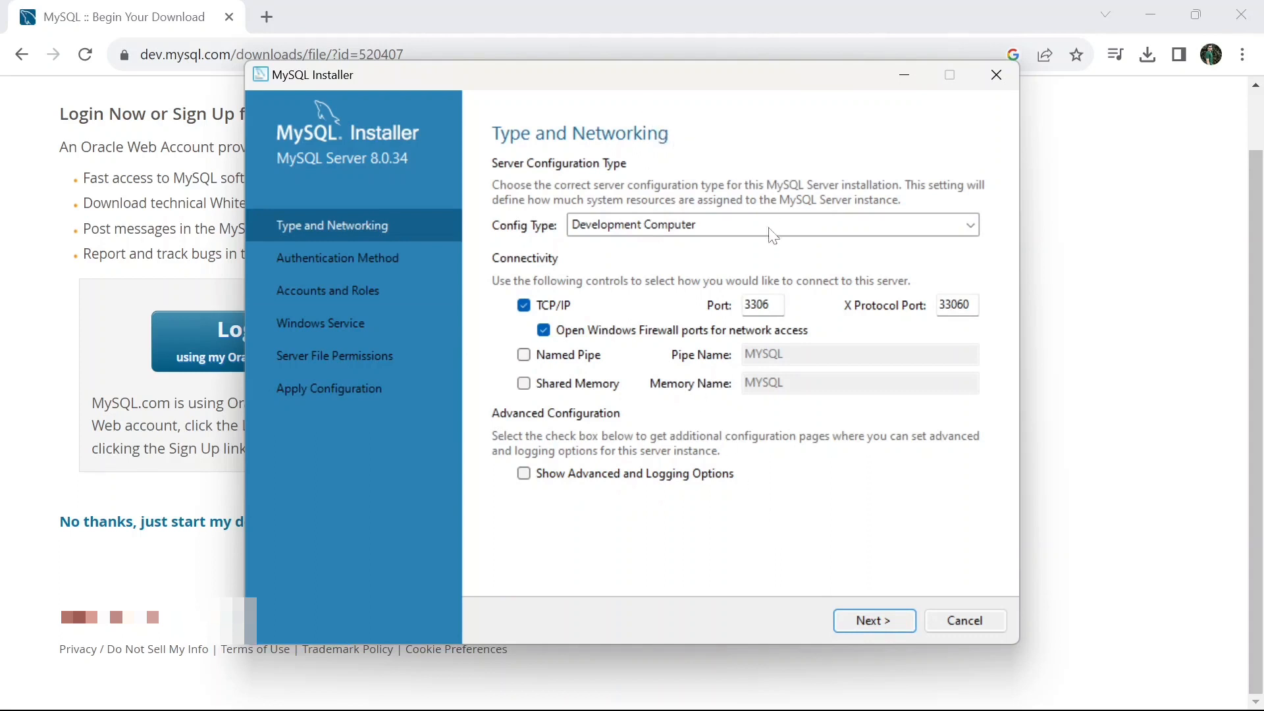
left_click(842, 618)
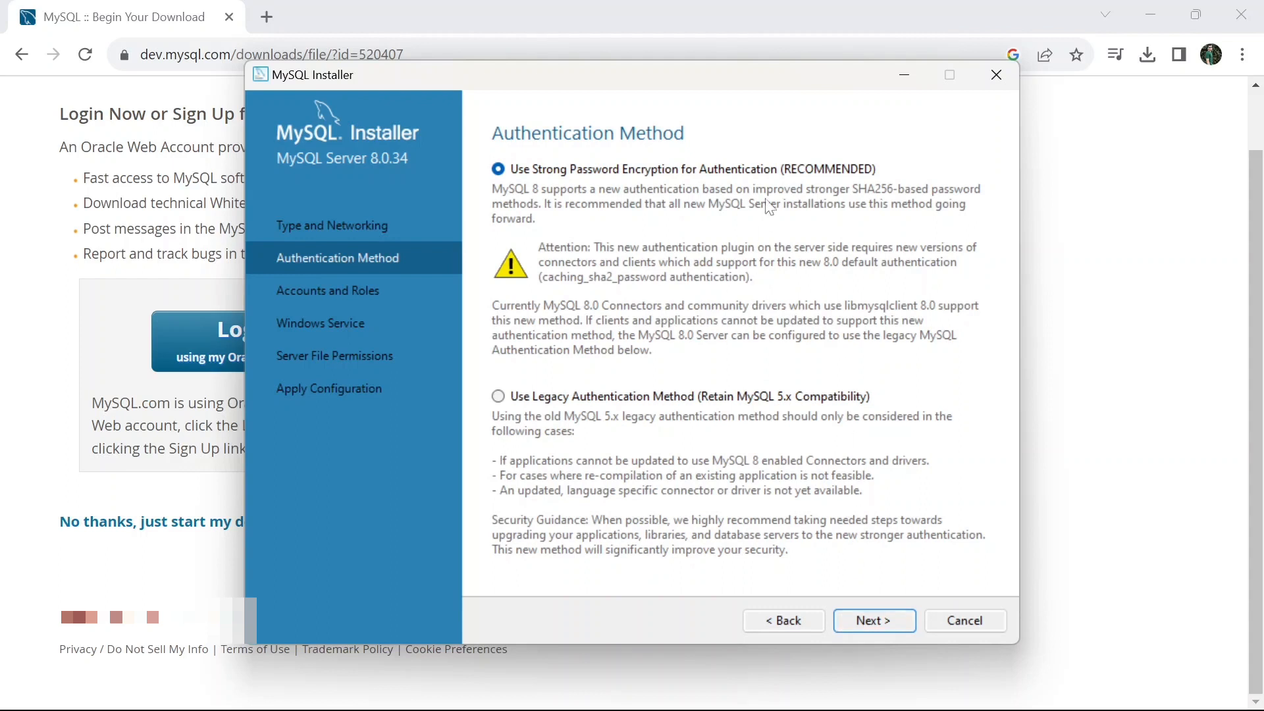
left_click(871, 625)
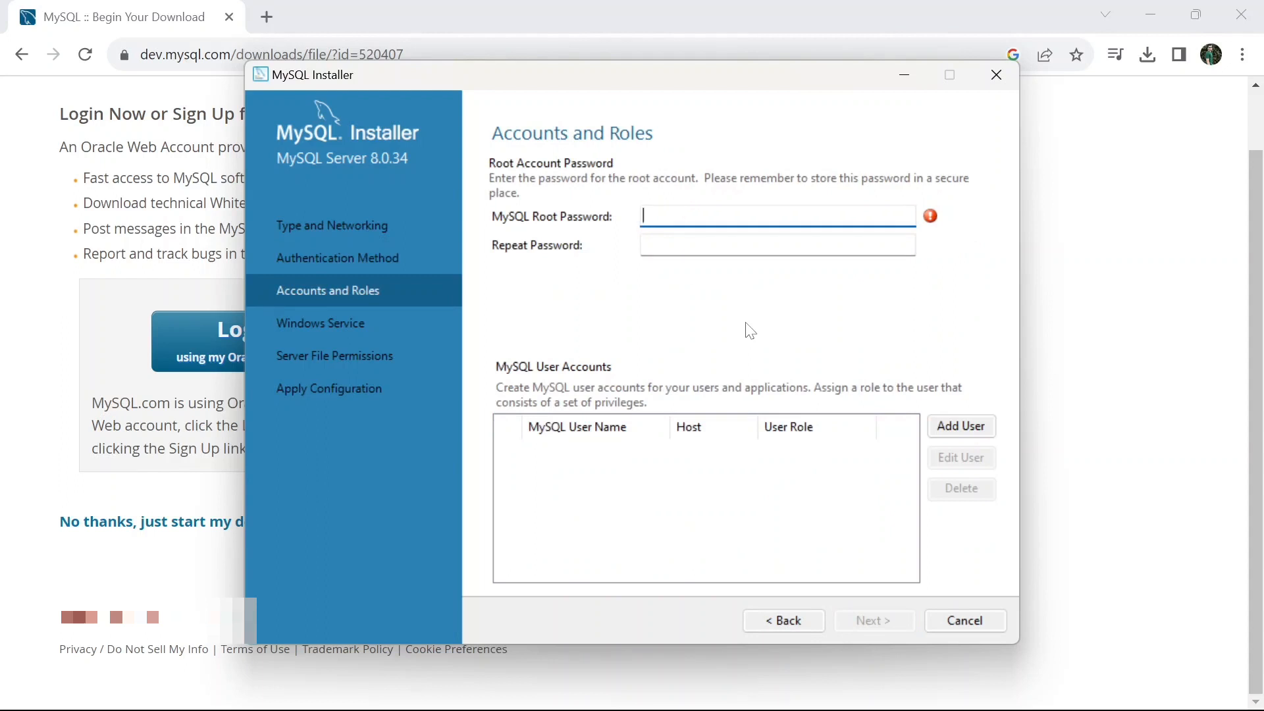
Enter the MySQL root password, repeat it, and accept the accounts and roles settings
type("root1234••")
key("Tab")
key("Caps_Lock")
type("•")
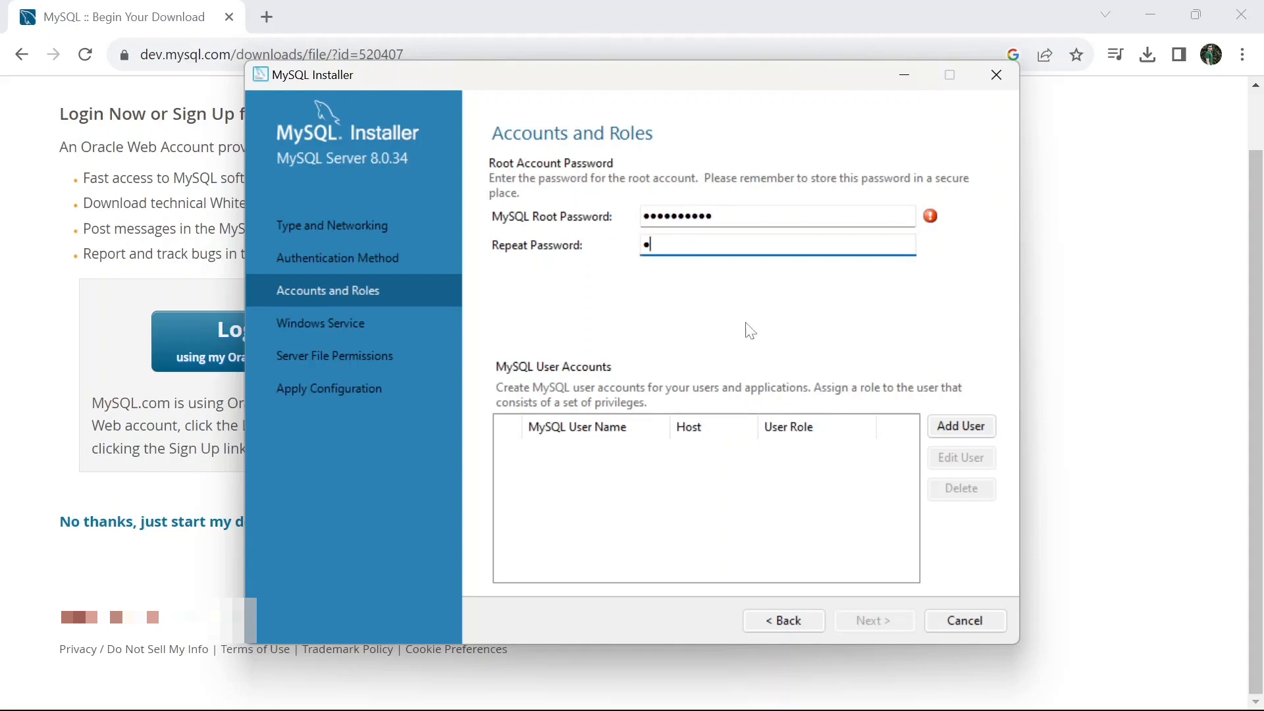
type("oot••••••")
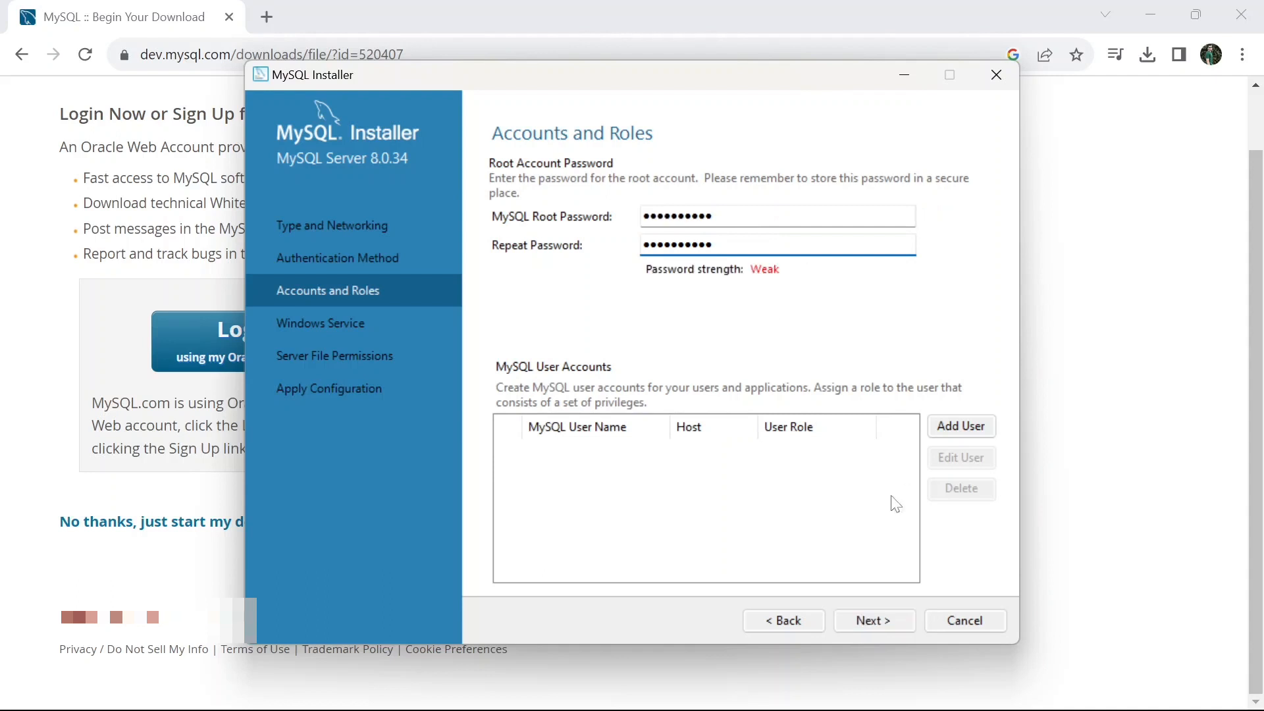
left_click(849, 619)
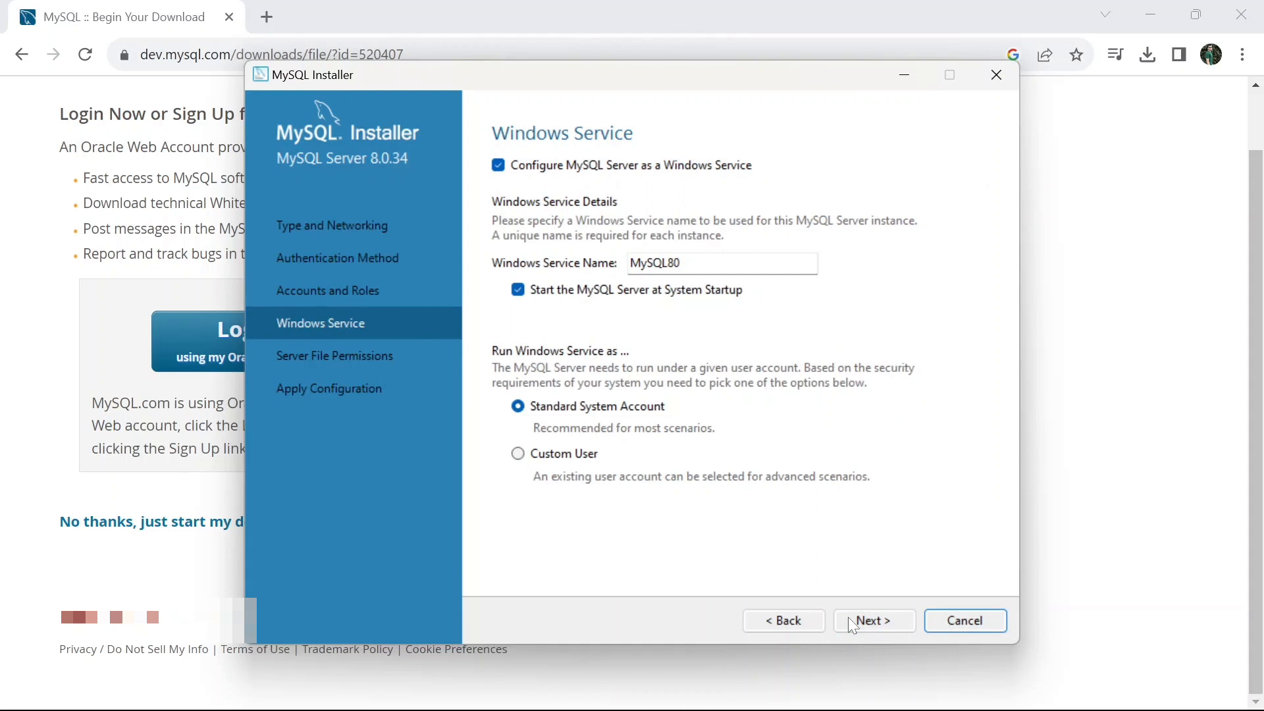
Accept the MySQL80 Windows service under the Standard System Account and grant full data directory access to the service user and administrators only
left_click(849, 622)
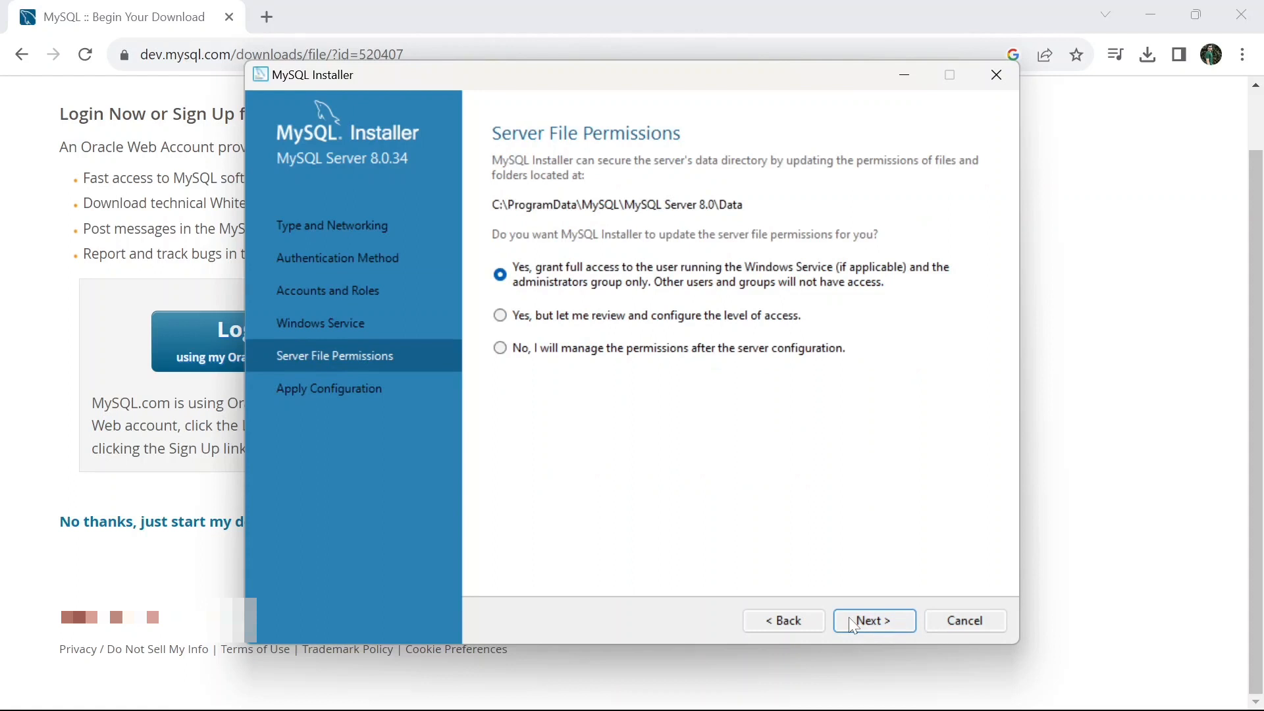
left_click(849, 620)
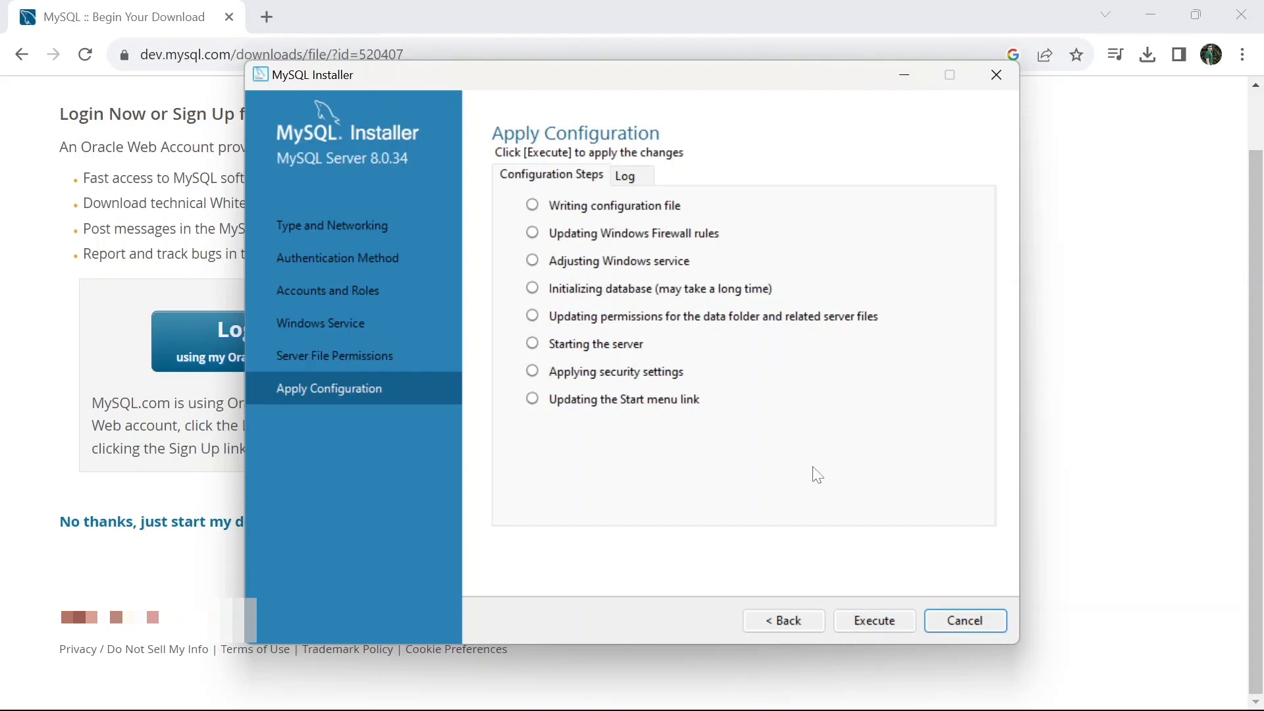
Apply the MySQL Server 8.0.34 configuration, finish the installation with MySQL Workbench starting after setup, and maximize the Workbench window
left_click(854, 626)
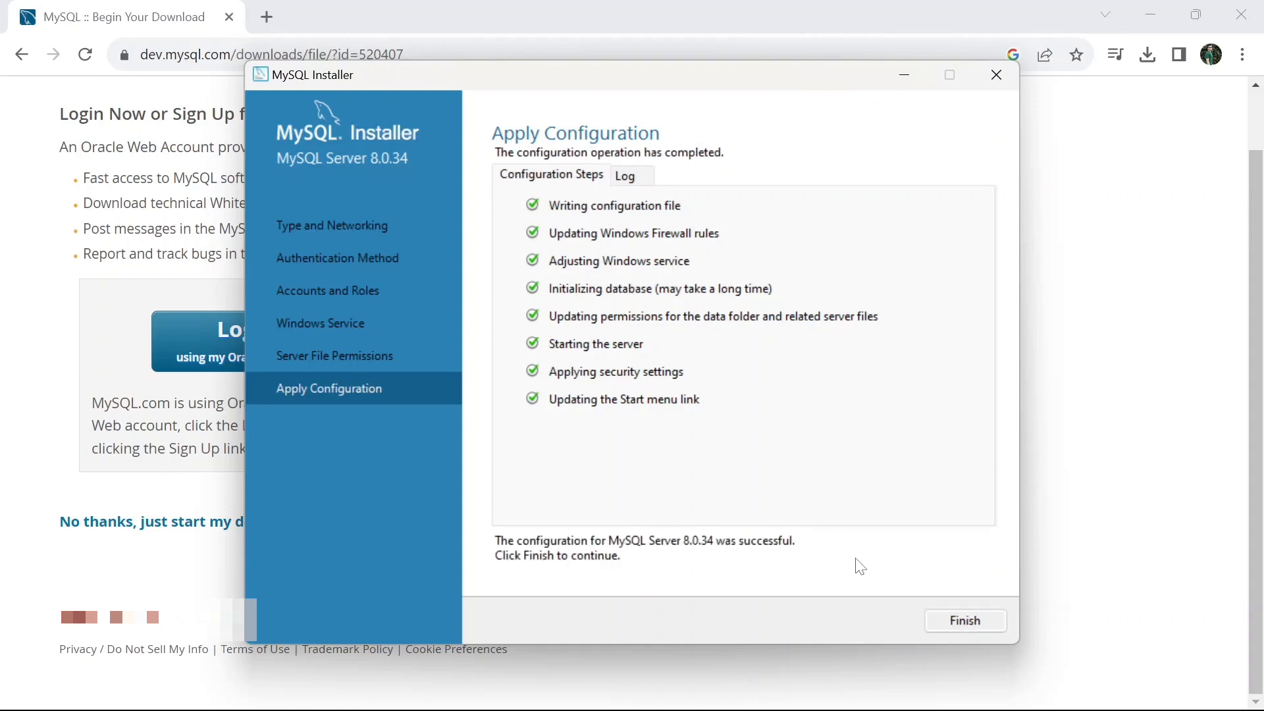
left_click(973, 624)
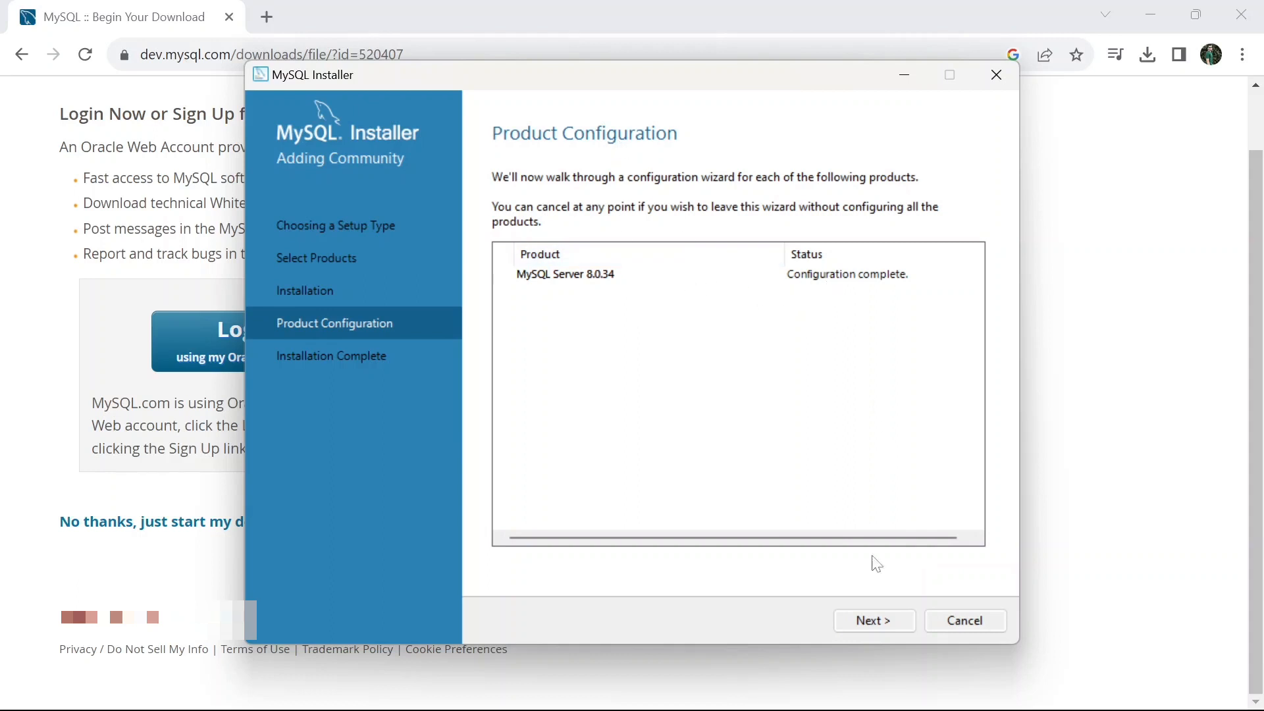
left_click(867, 621)
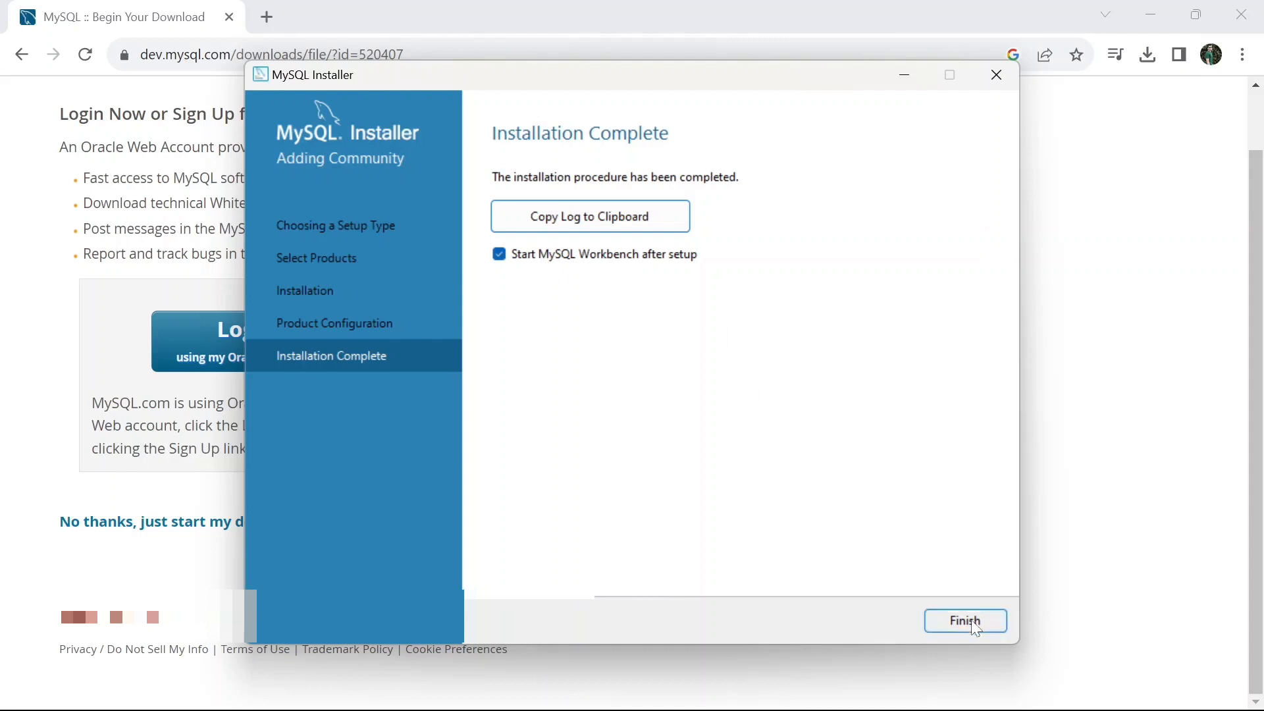
left_click(952, 622)
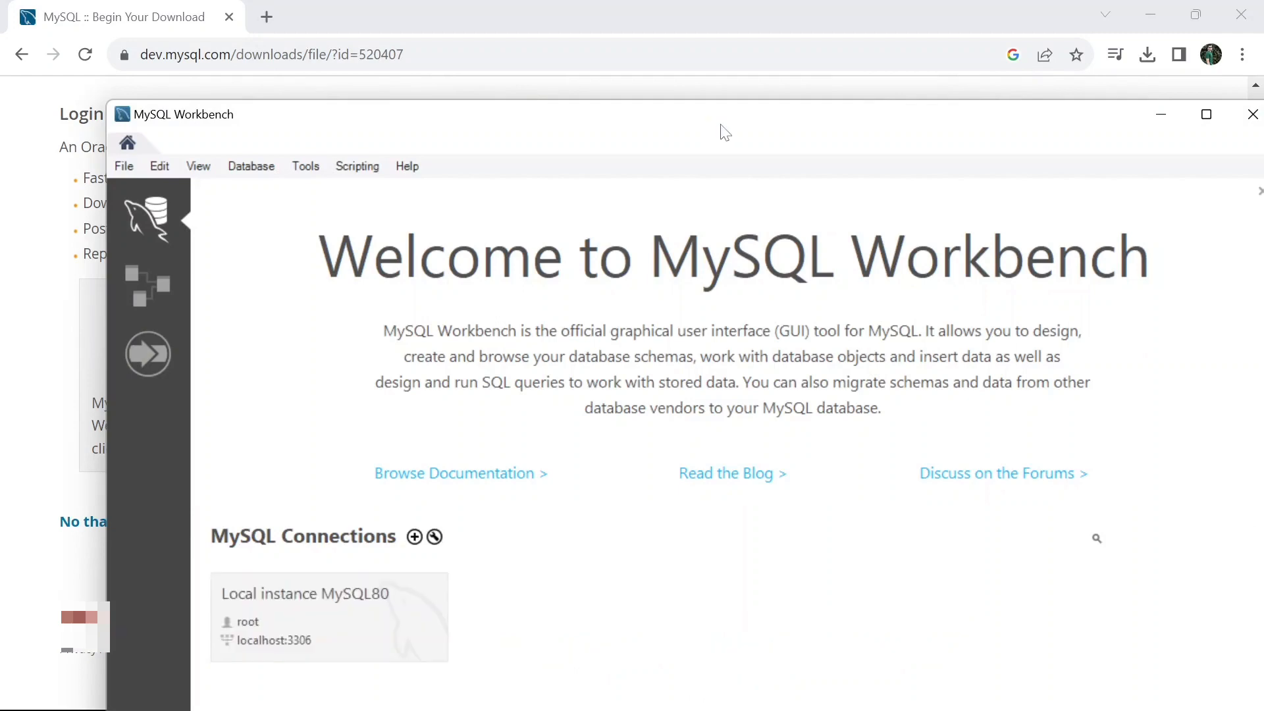
left_click_drag(719, 129, 637, 7)
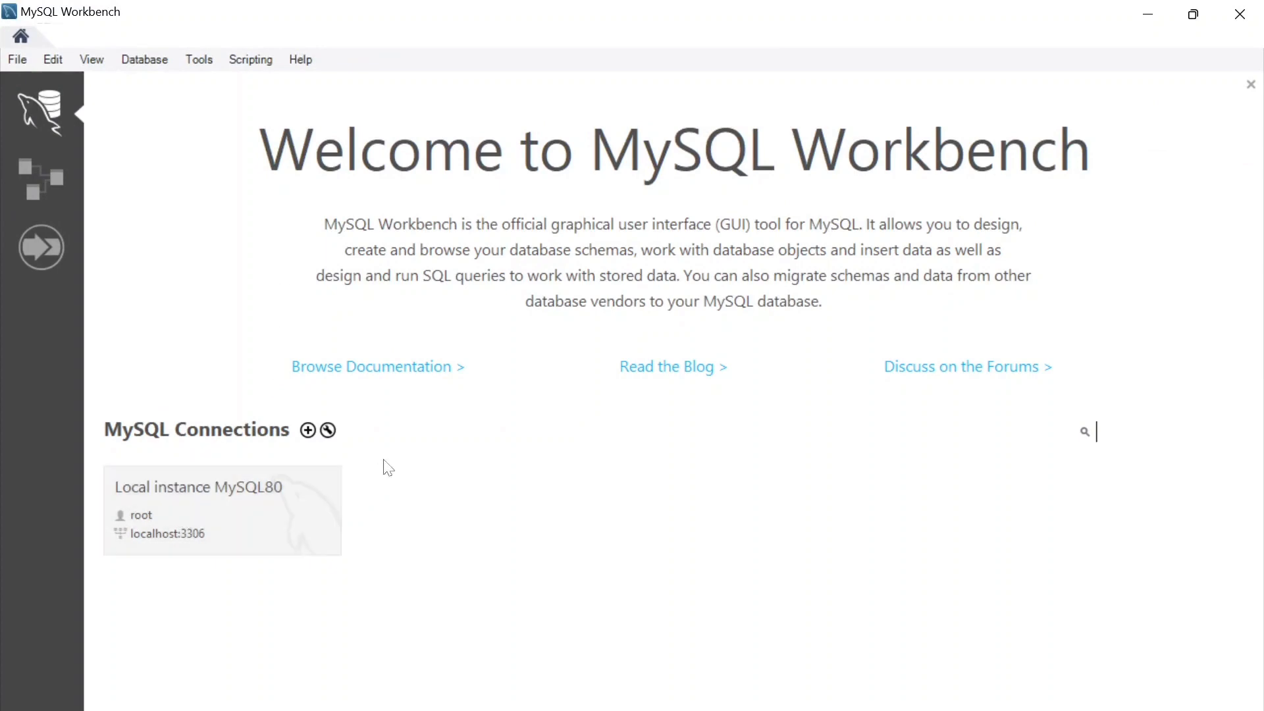
Set up a new MySQL connection named "MySQL Instance"
left_click(308, 432)
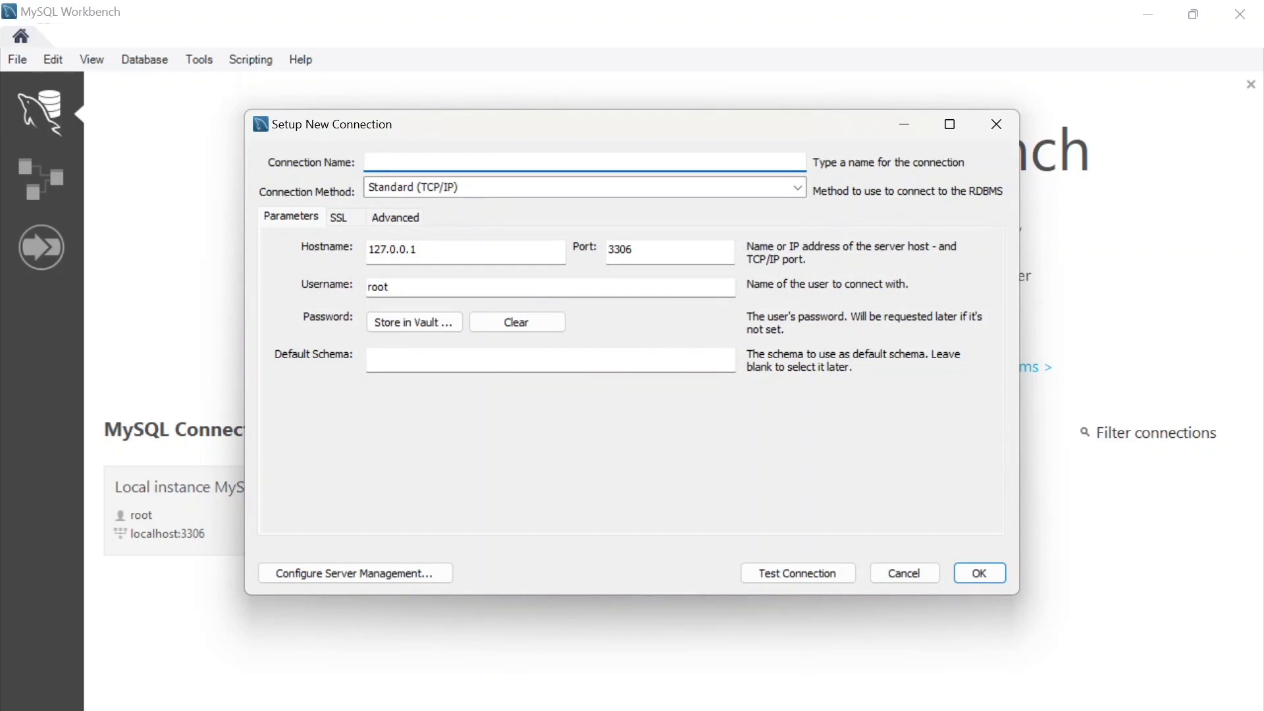
type("MySQL Instance")
Store the root user's password in the vault for the new connection
left_click(403, 327)
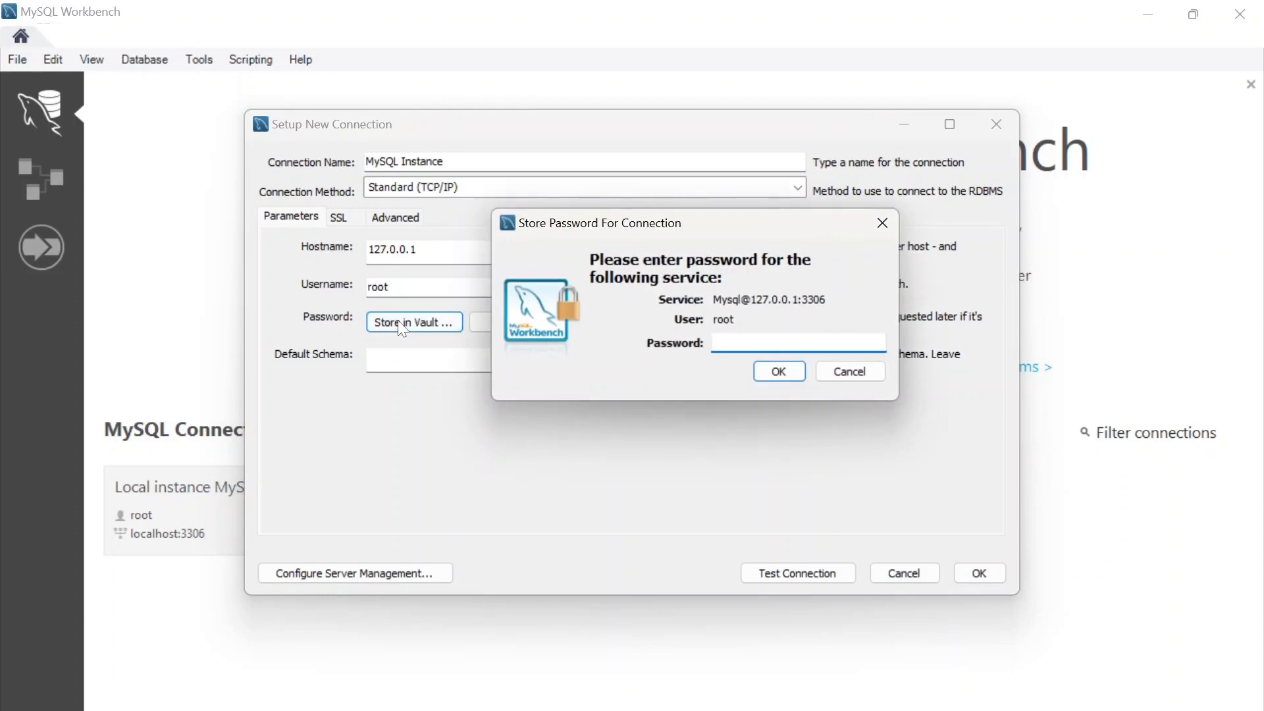
type("**********")
left_click(777, 373)
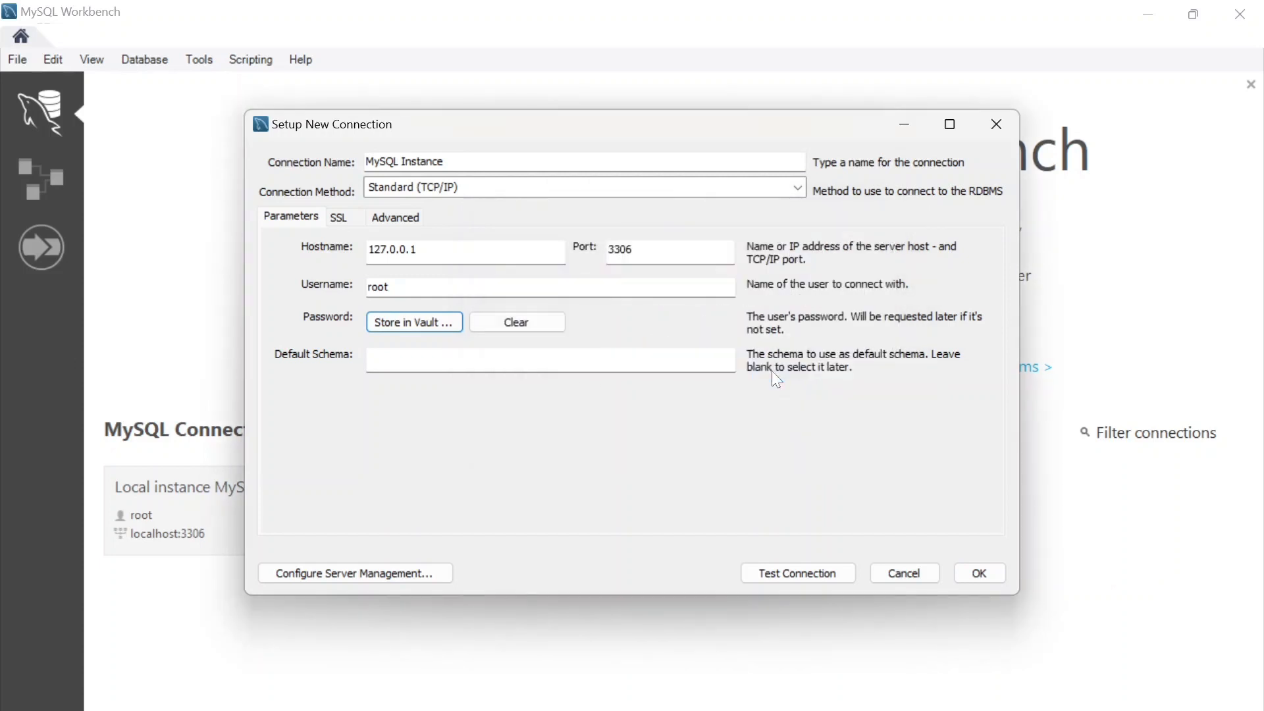
Test the MySQL Instance connection with its default host, port and root user, and save it
left_click(791, 576)
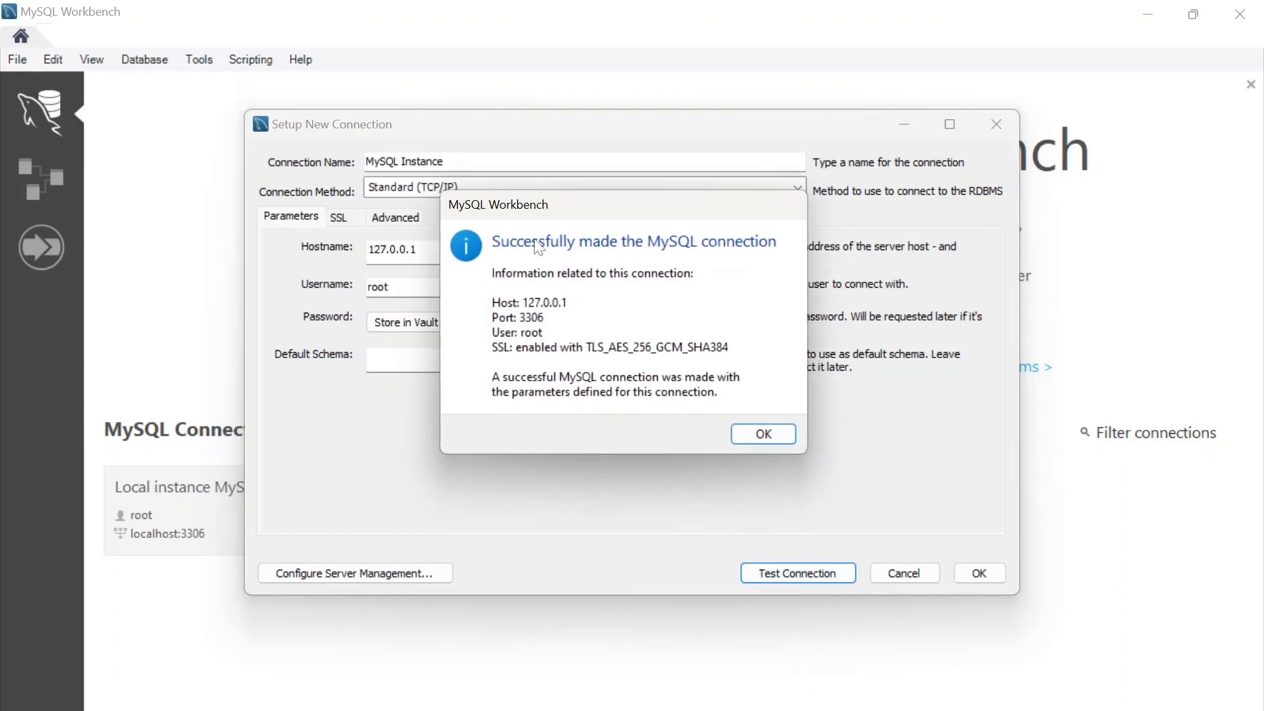
left_click(764, 434)
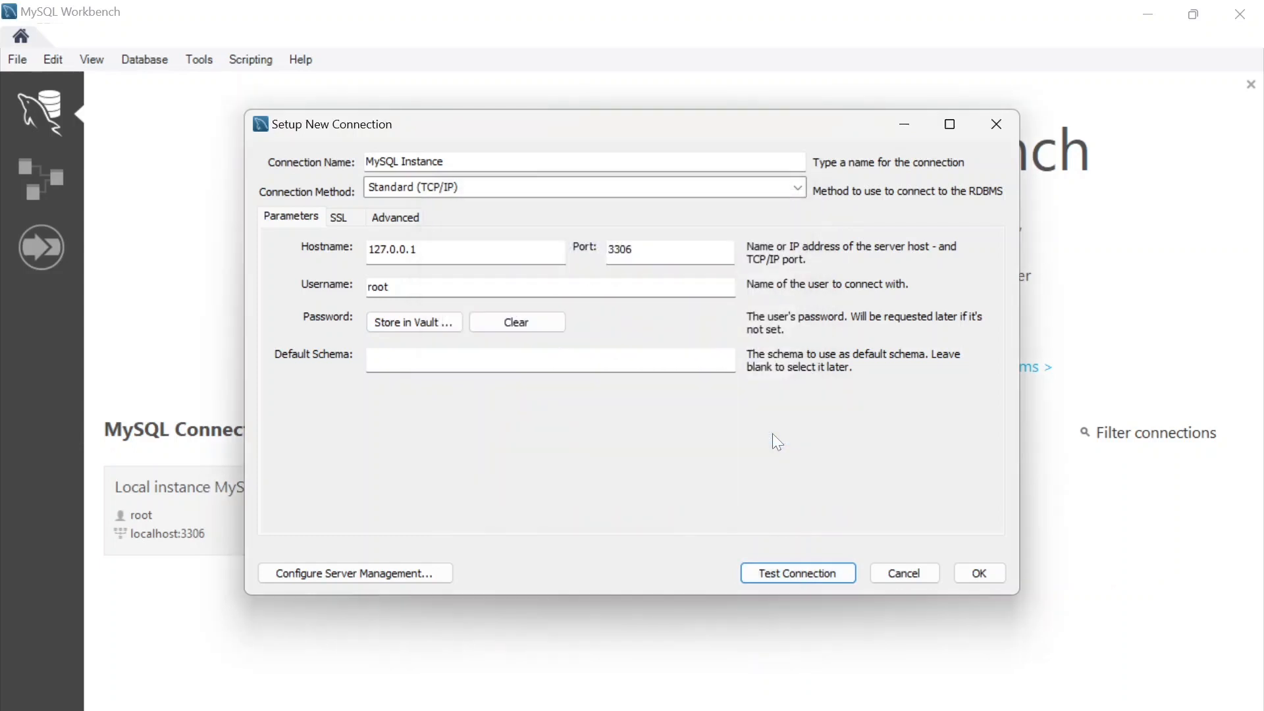
left_click(977, 573)
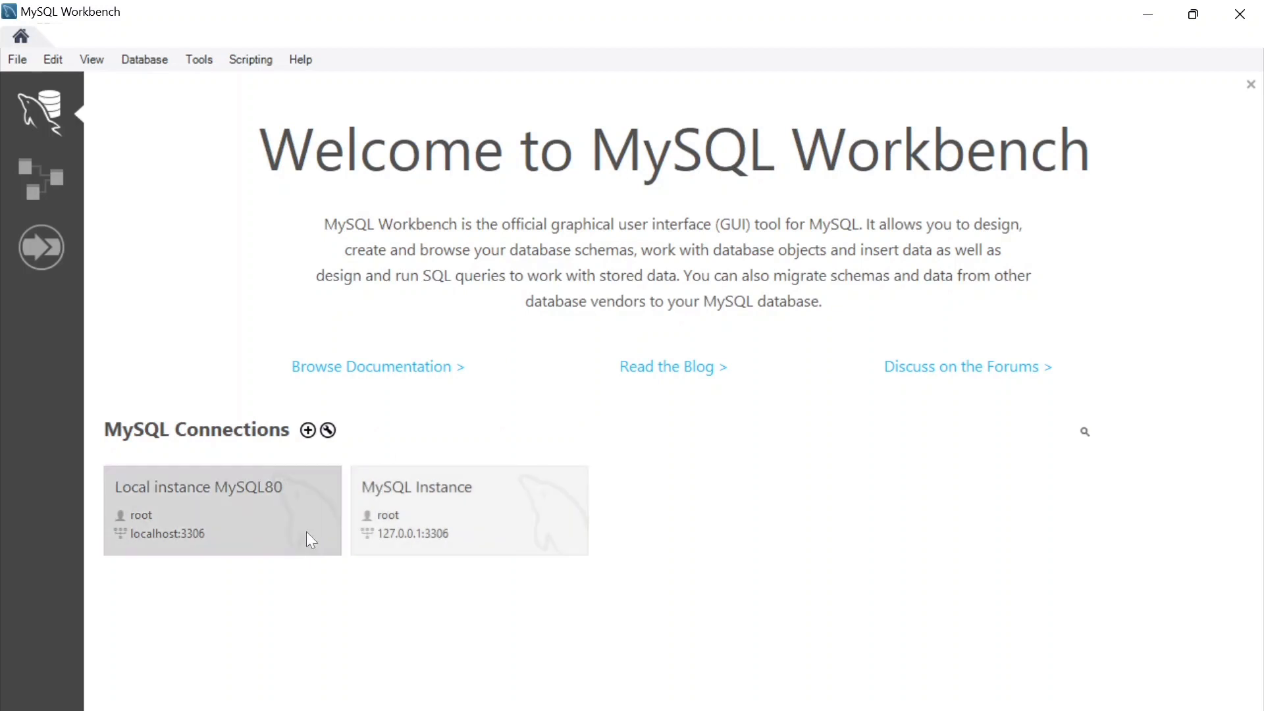
Open the MySQL Instance connection and view its schema list and administration options
left_click(432, 499)
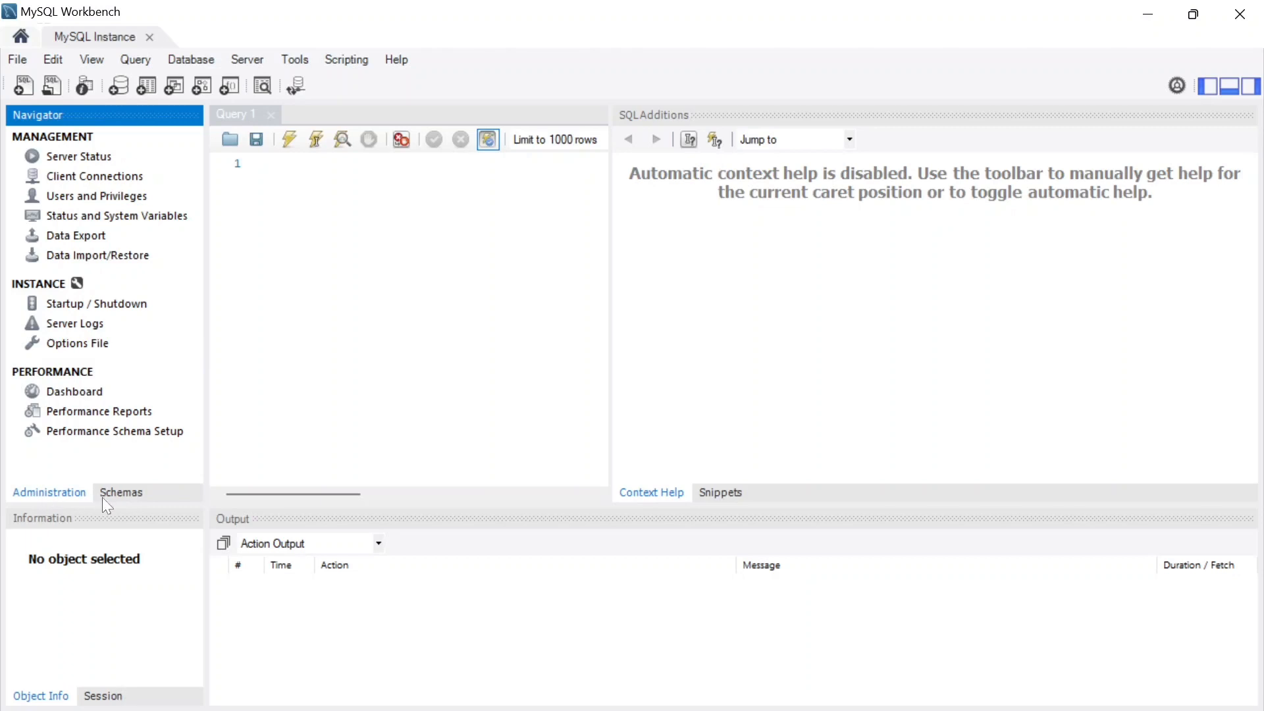
left_click(118, 498)
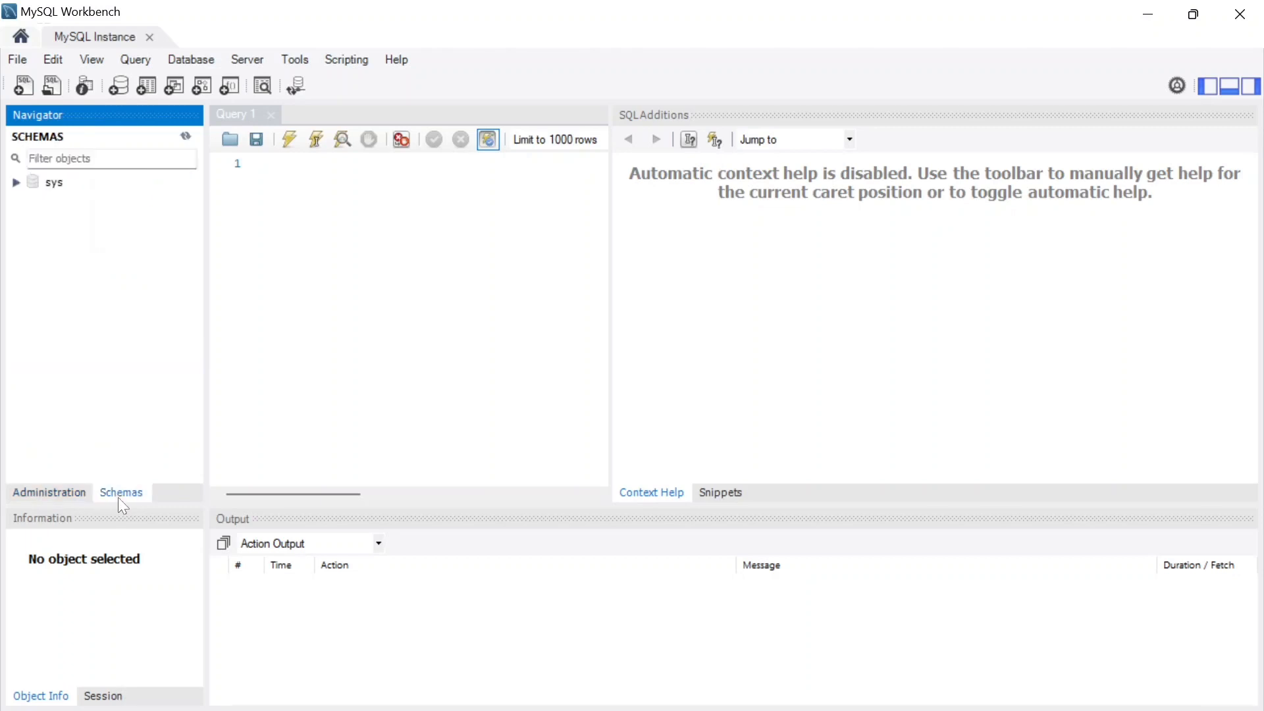
left_click(81, 493)
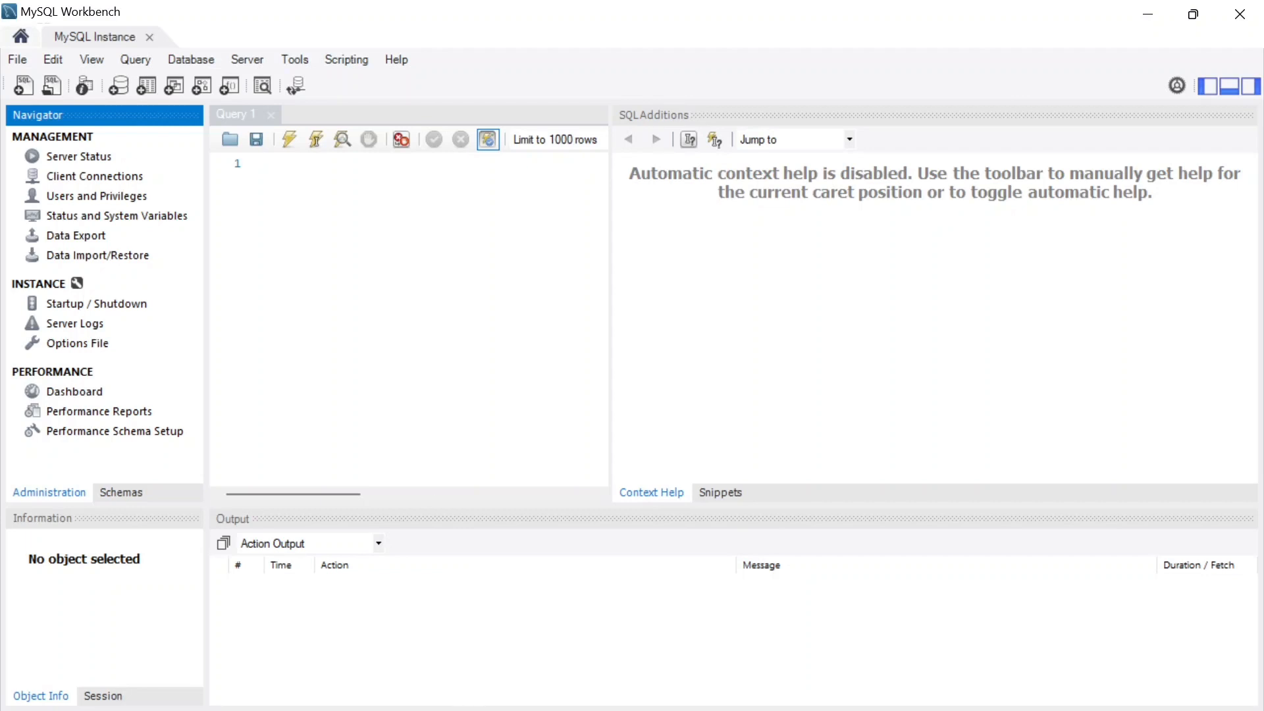
Hide the SQL Additions, Output and Navigator areas so that the Query 1 editor fills the workspace
left_click(279, 163)
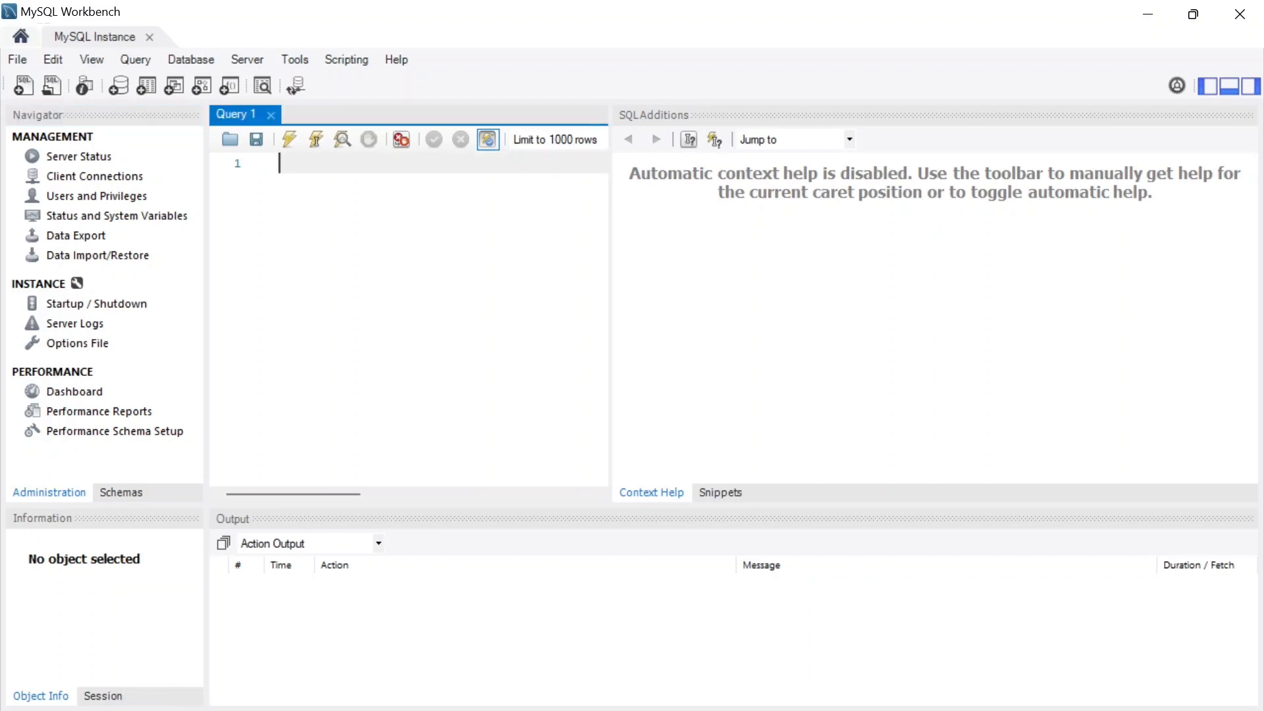
left_click(1253, 95)
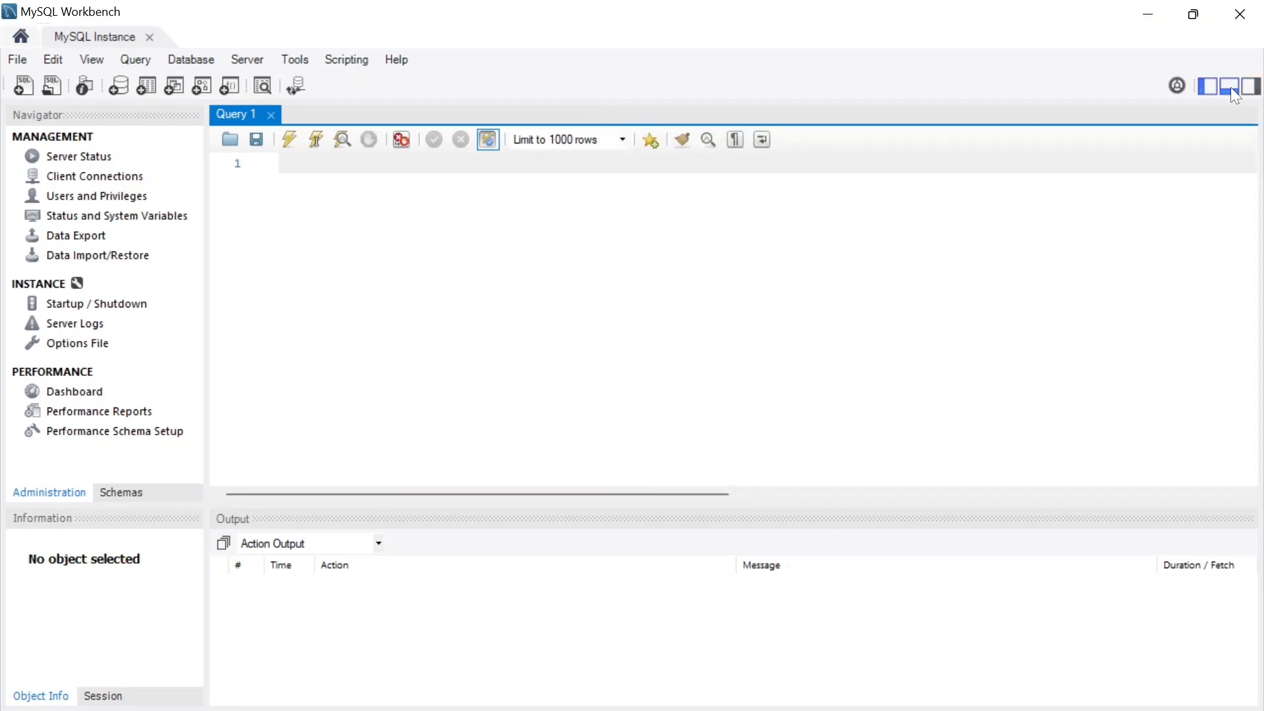
left_click(1230, 87)
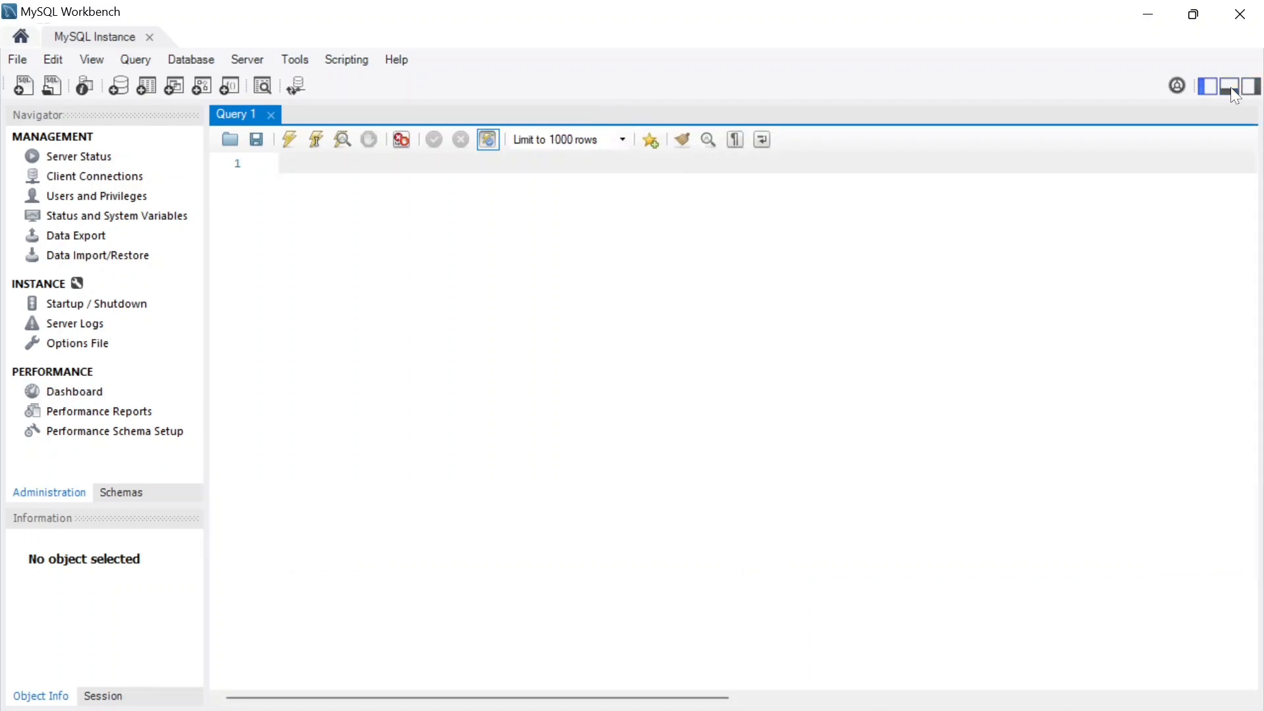
left_click(1206, 87)
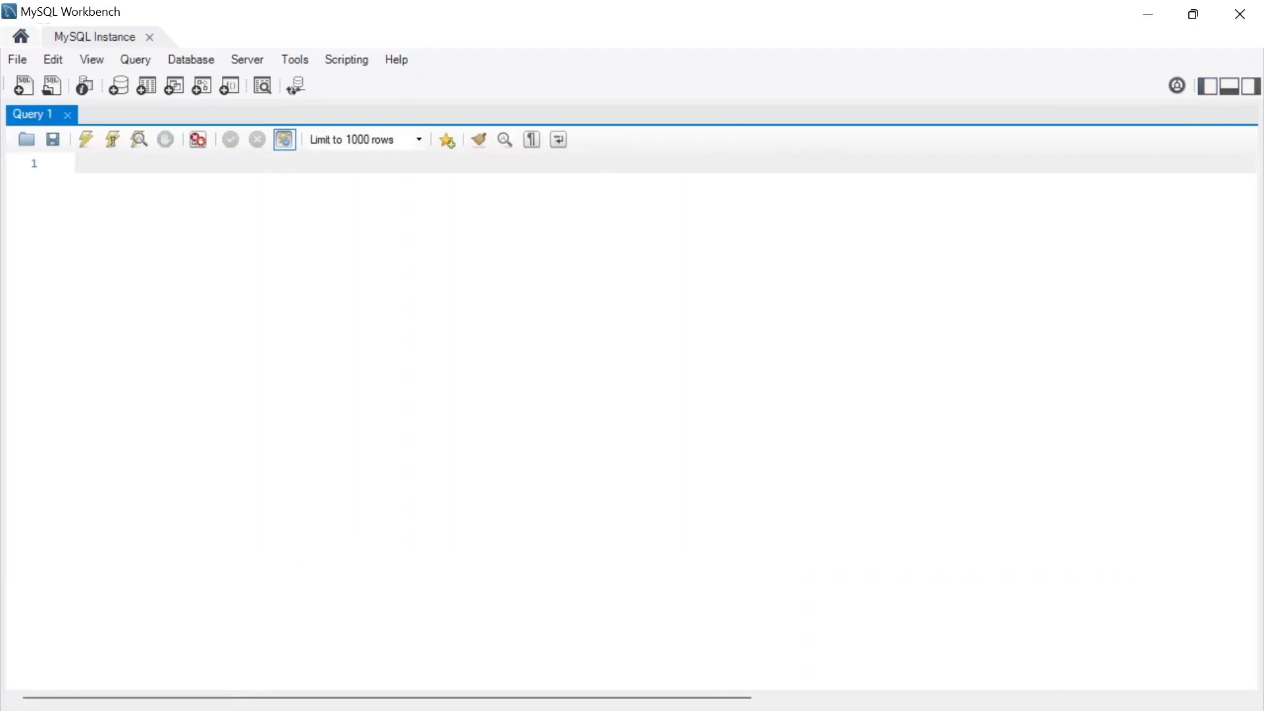